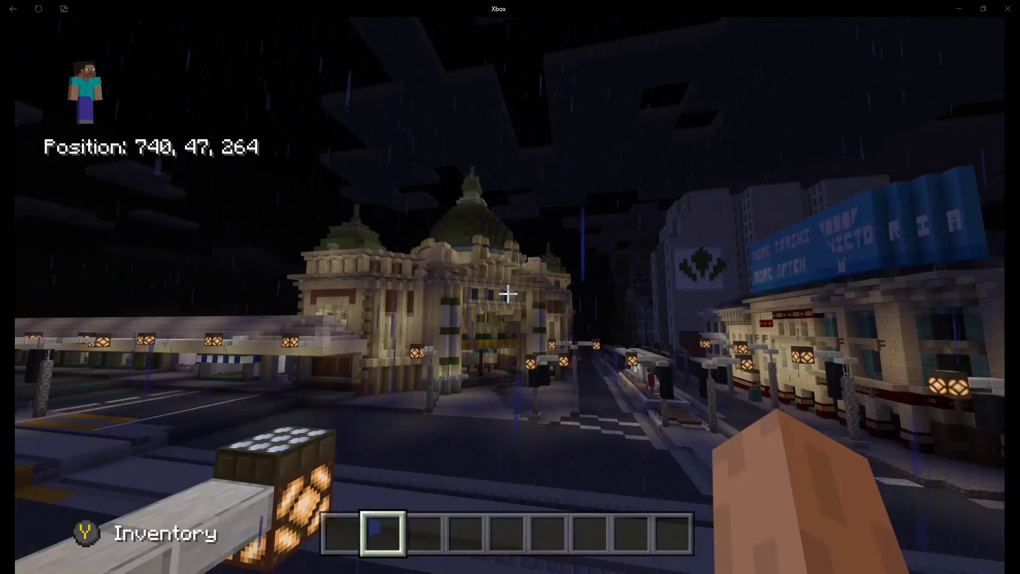
Fly over Mini Melbourne's rainy streets toward the domed station.
key(w)
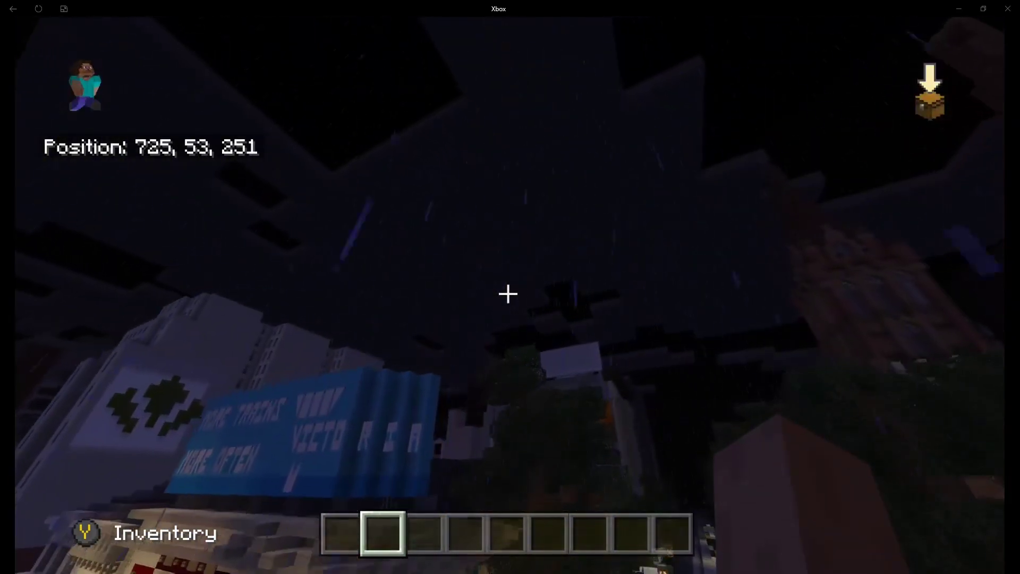
key(w)
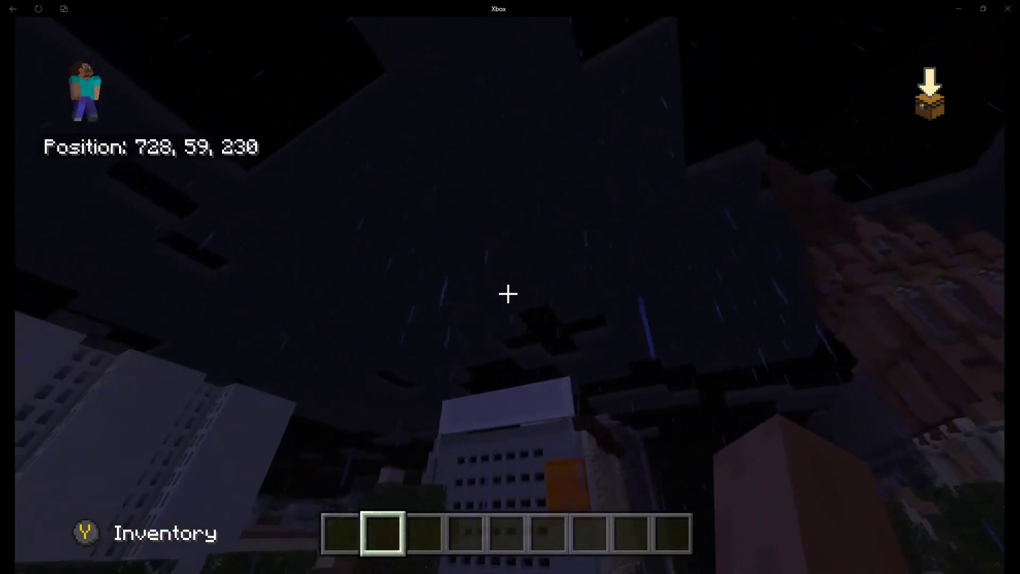
key(w)
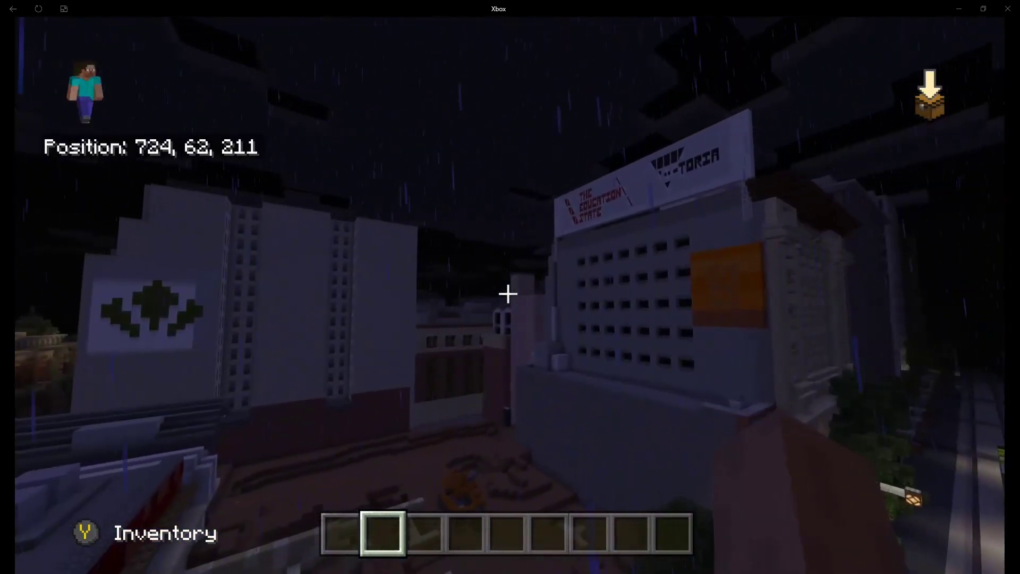
key(w)
key(w)
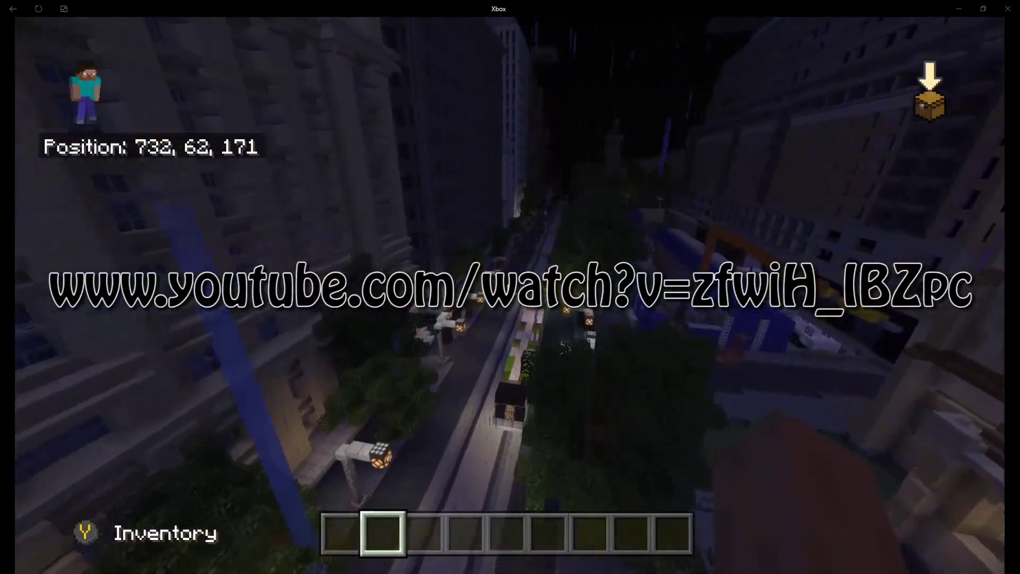
key(w)
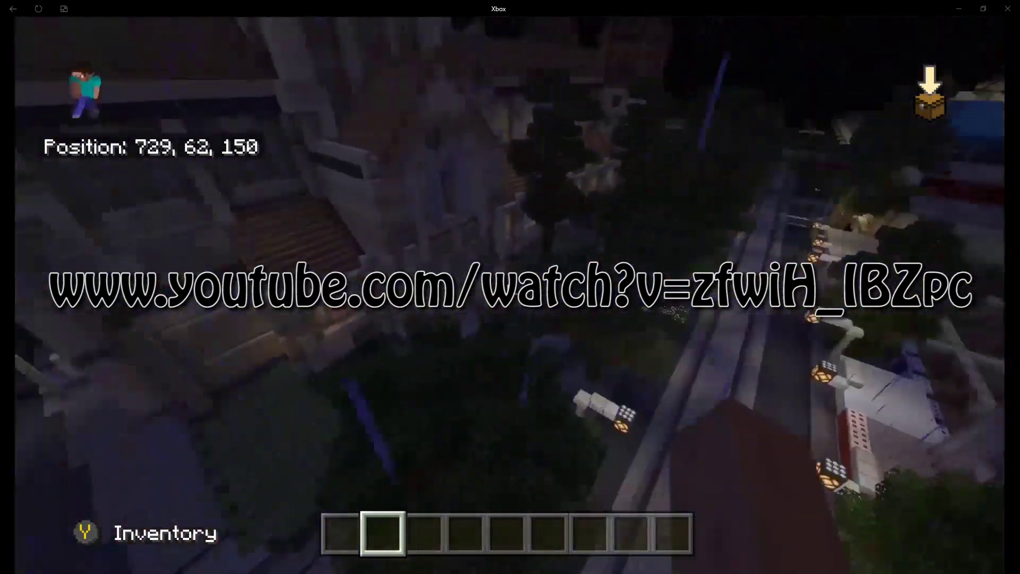
key(w)
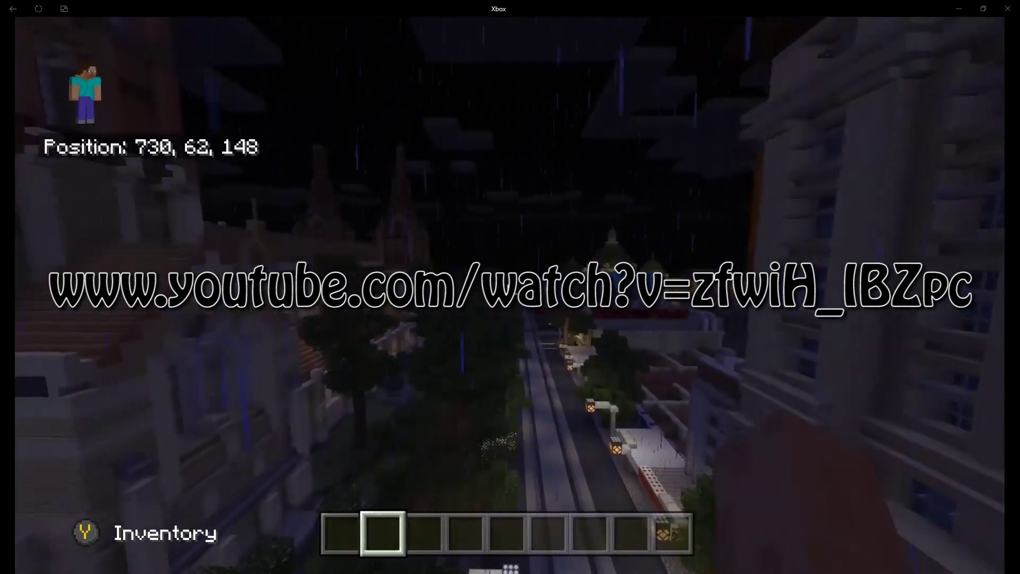
key(w)
key(w)
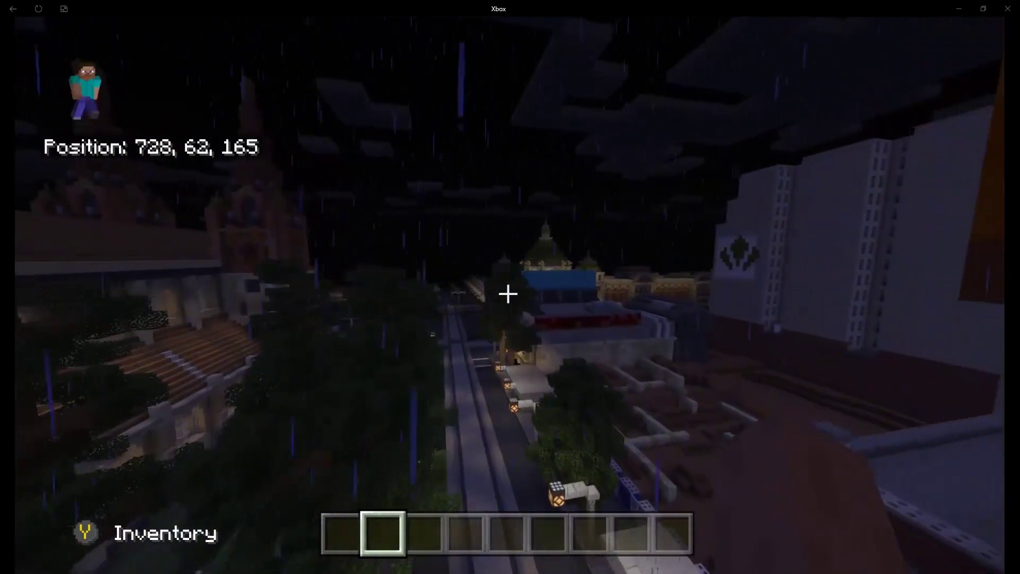
key(w)
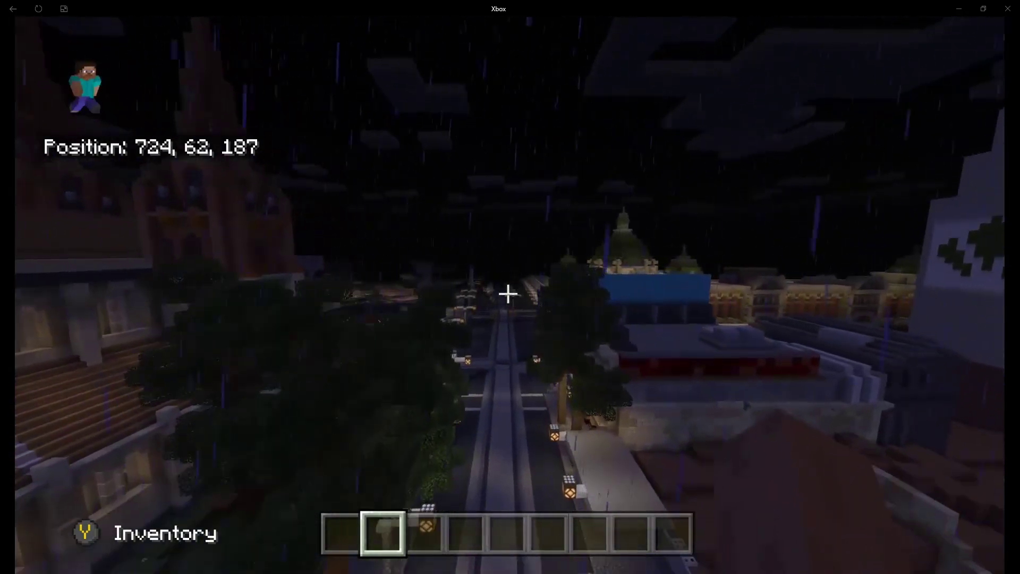
key(w)
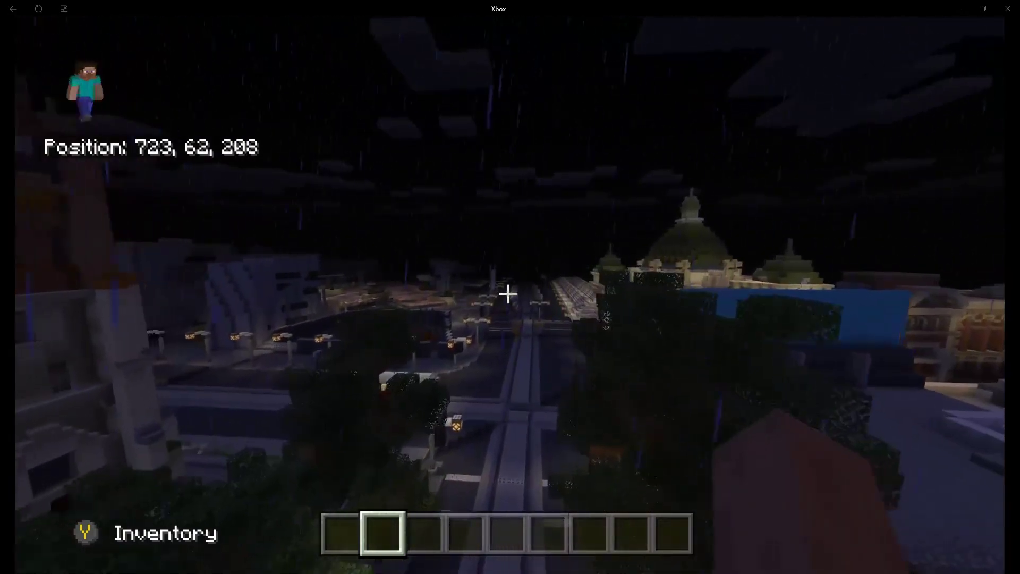
key(w)
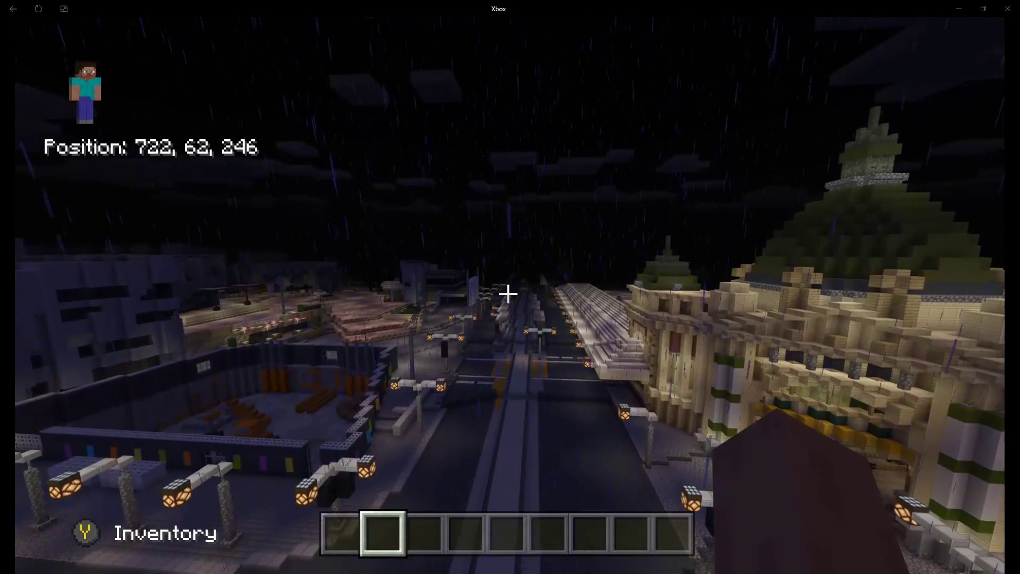
Bring up the Xbox guide over the game and hide the Xbox streaming window.
key(super)
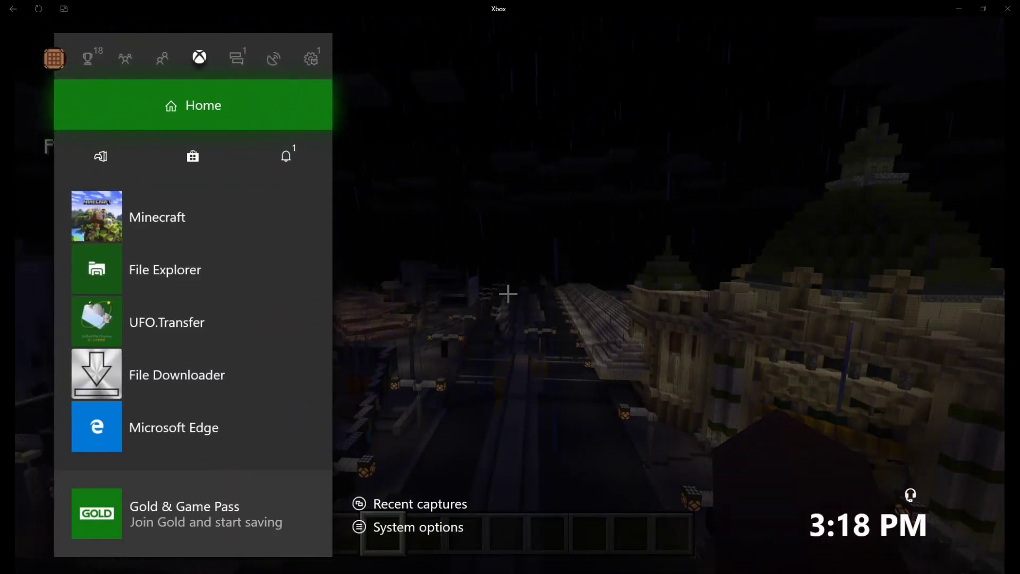
mouse_move(377, 196)
click(956, 12)
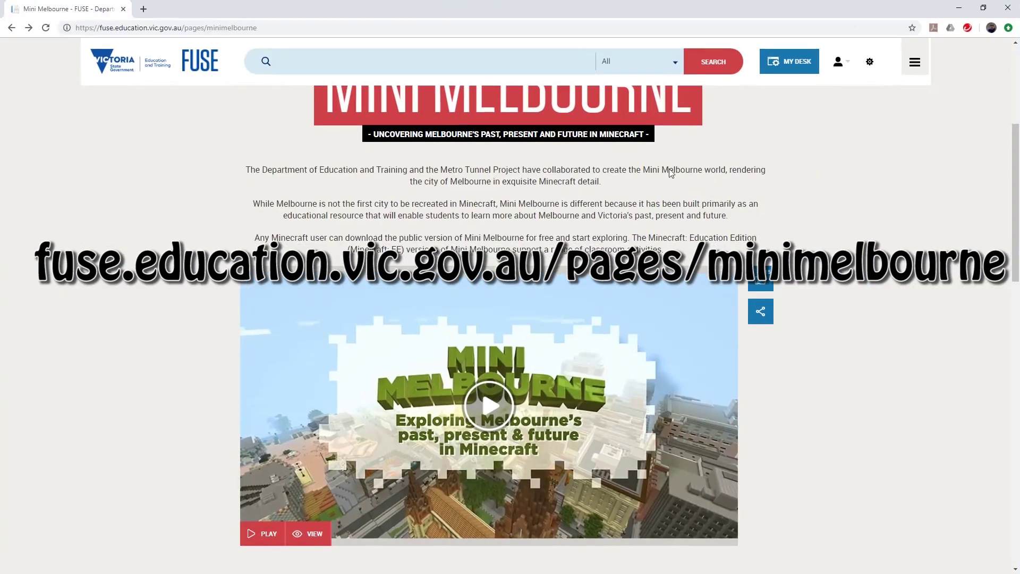
Open the Mini Melbourne in Minecraft page and its public release resource on FUSE.
scroll(541, 271, down, 10)
click(541, 265)
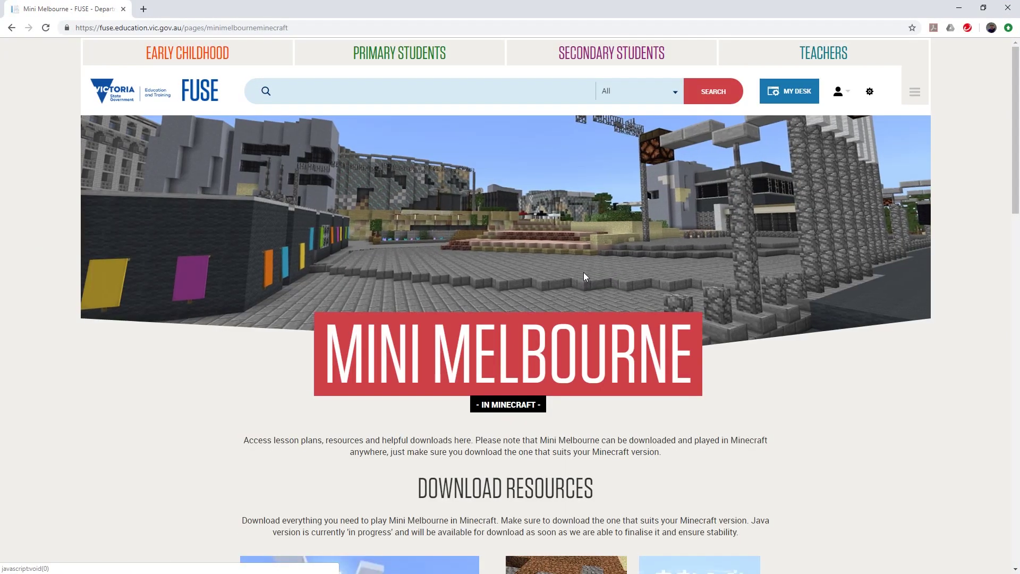
scroll(691, 300, down, 8)
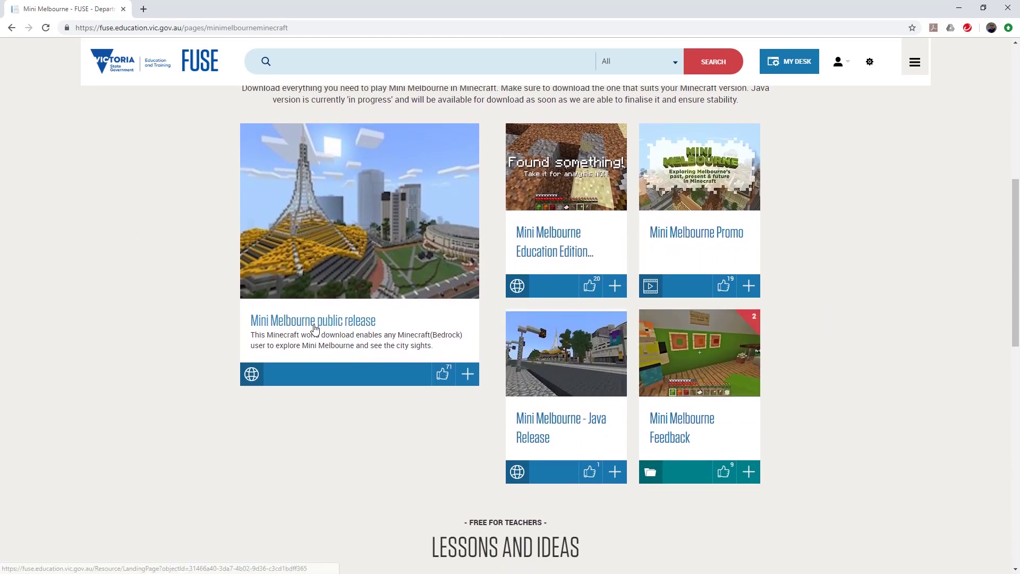
click(315, 328)
Follow the world download link and download Mini MelbourneBedrock.mcworld from Google Drive.
scroll(421, 456, down, 3)
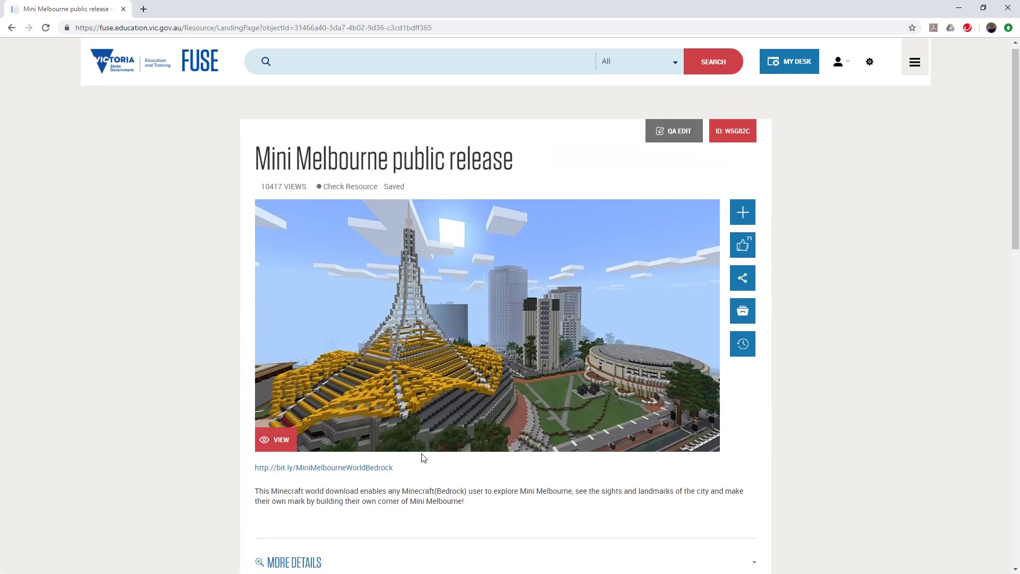
click(325, 317)
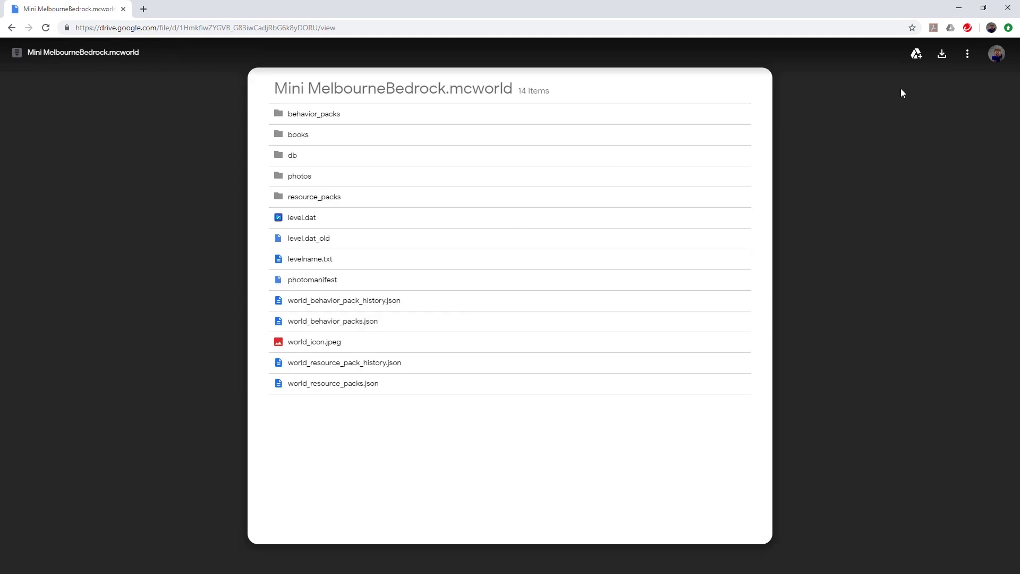
click(941, 55)
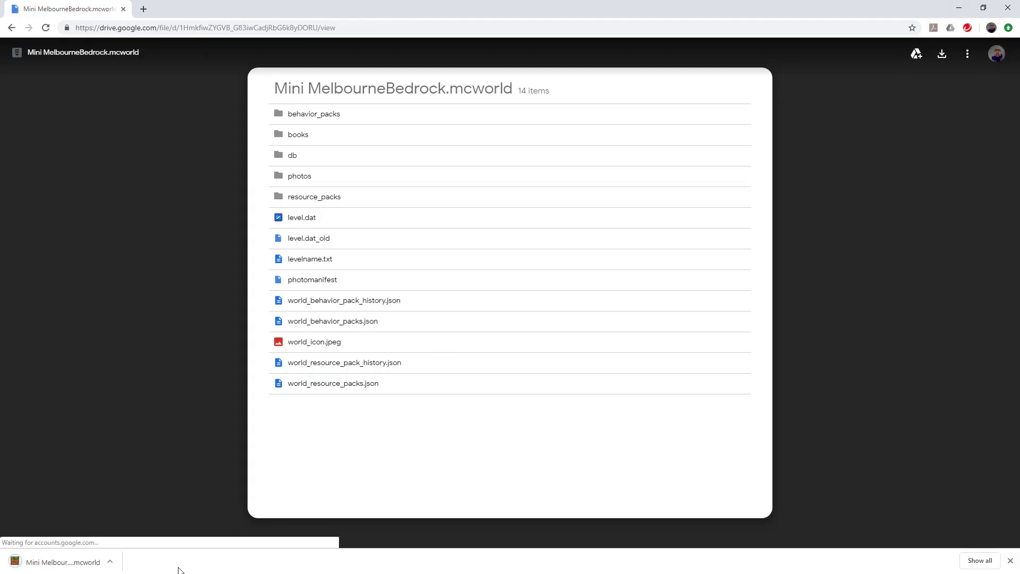
Show the downloaded Mini MelbourneBedrock .mcworld file in the Downloads folder and close Chrome.
click(118, 566)
click(139, 526)
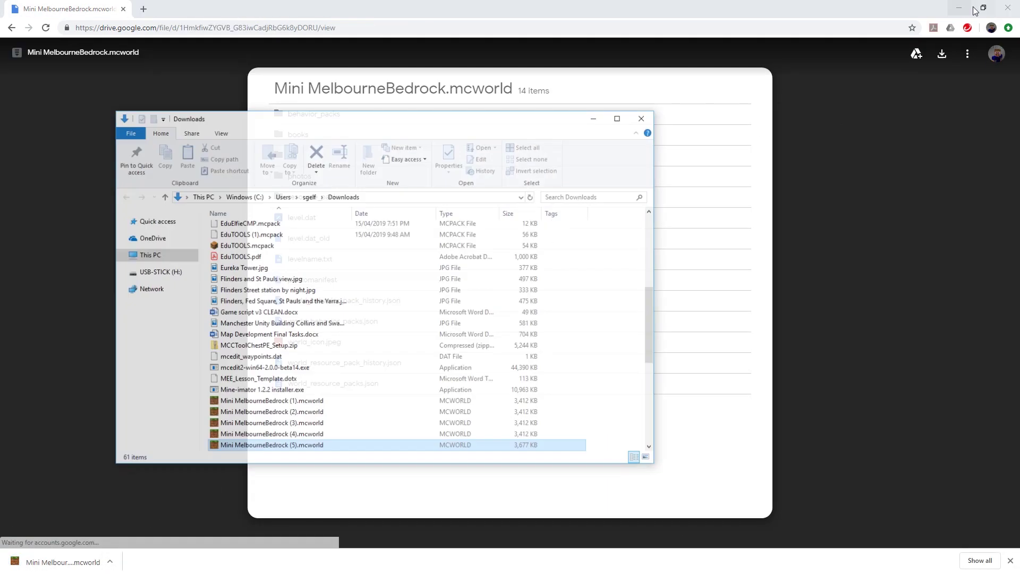
click(1008, 9)
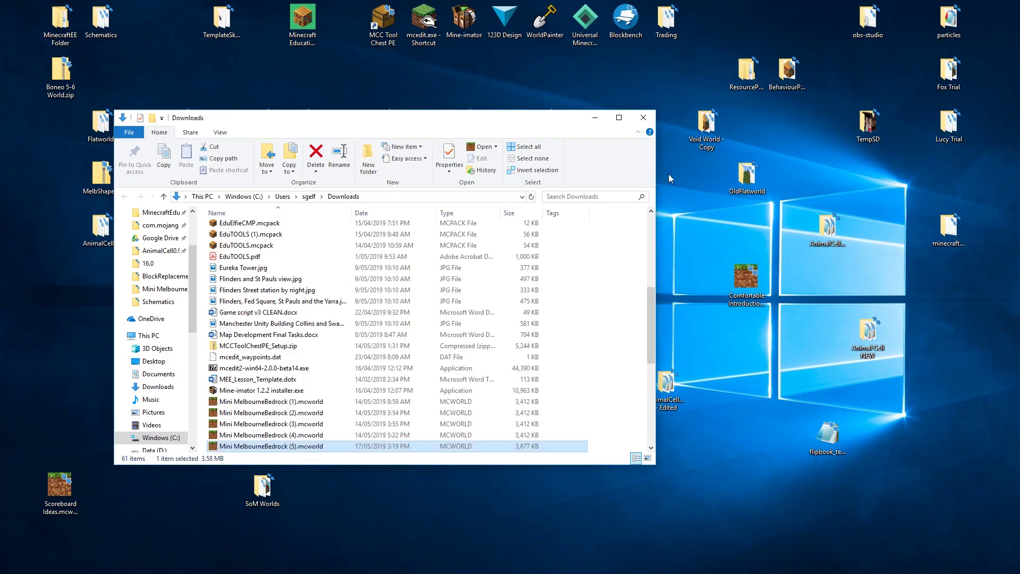
Rename the newest Mini MelbourneBedrock world to .zip and extract it into a Mini MelbourneBedrock folder.
scroll(294, 400, down, 2)
click(293, 379)
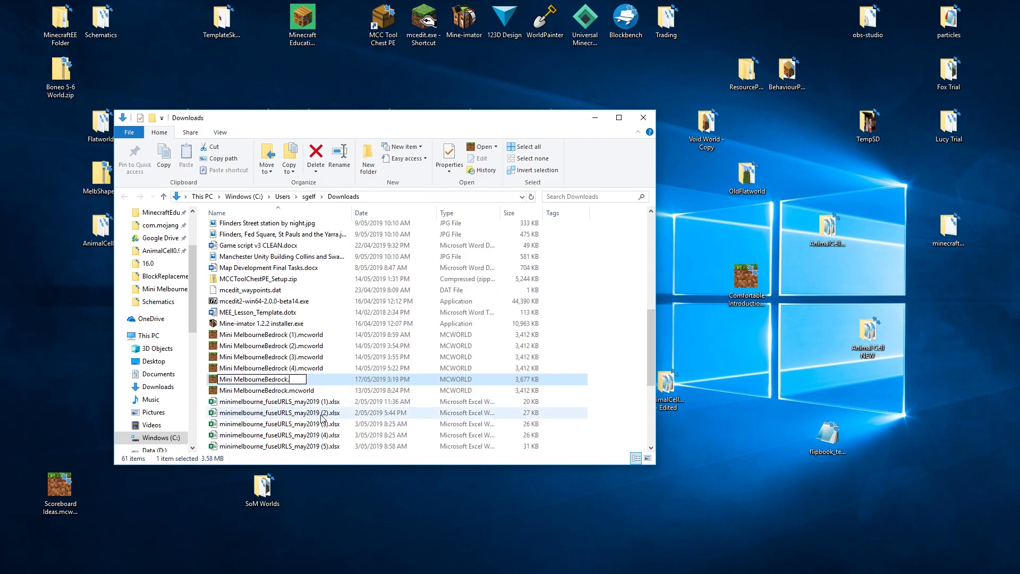
key(Return)
key(Return)
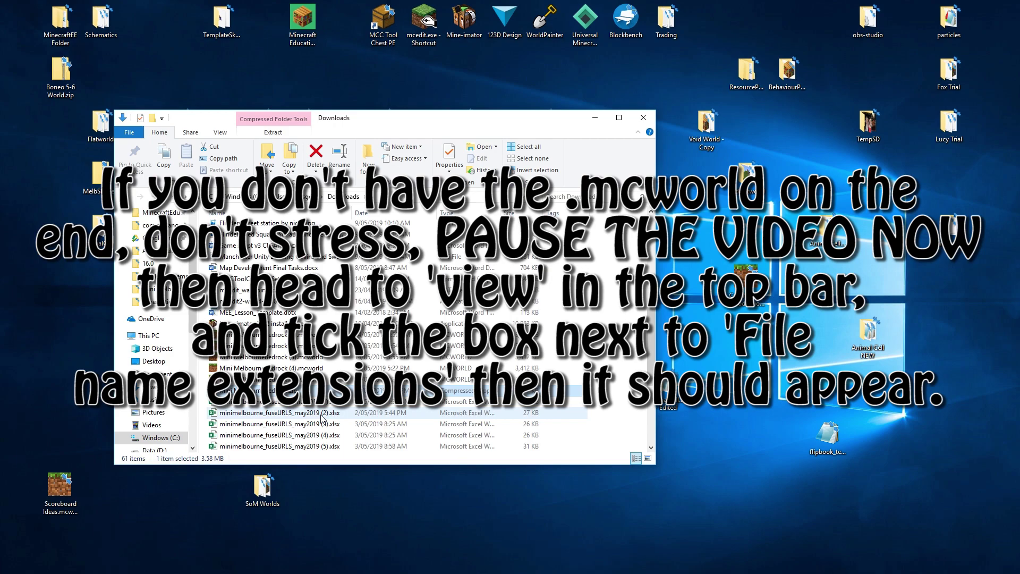
double_click(319, 391)
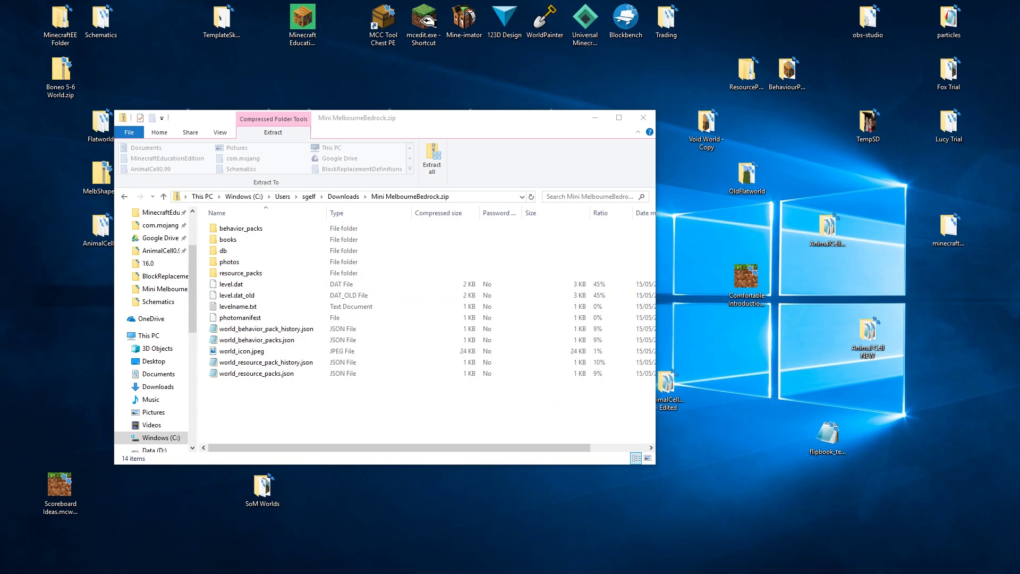
click(643, 118)
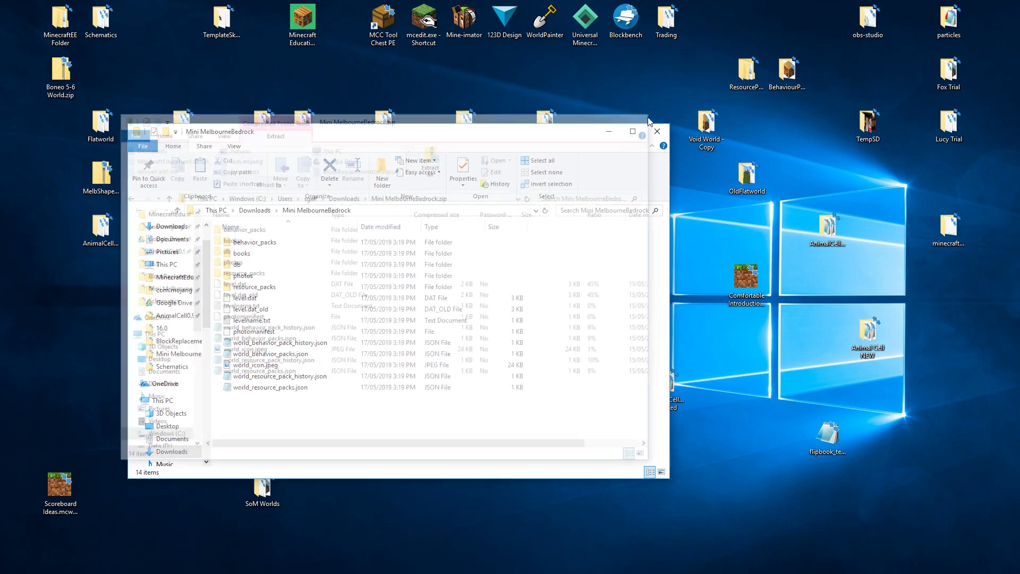
drag(443, 142, 582, 144)
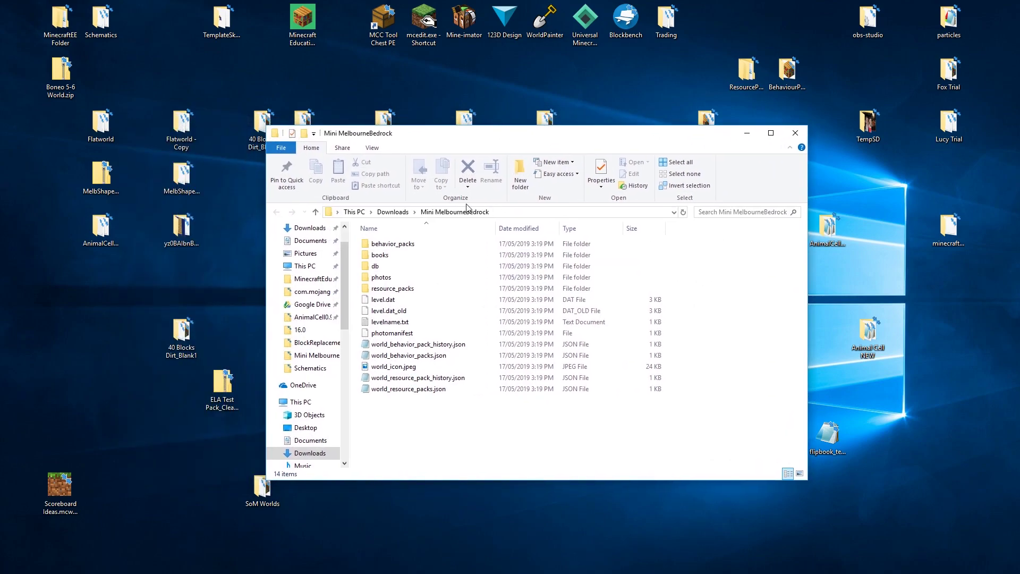
Copy the Mini MelbourneBedrock folder from Downloads.
click(392, 212)
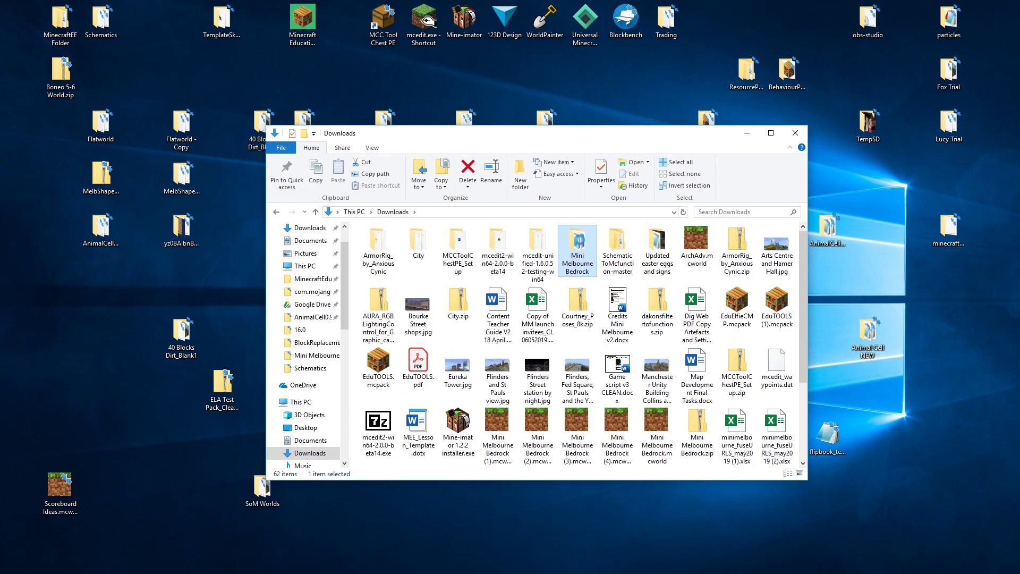
right_click(575, 235)
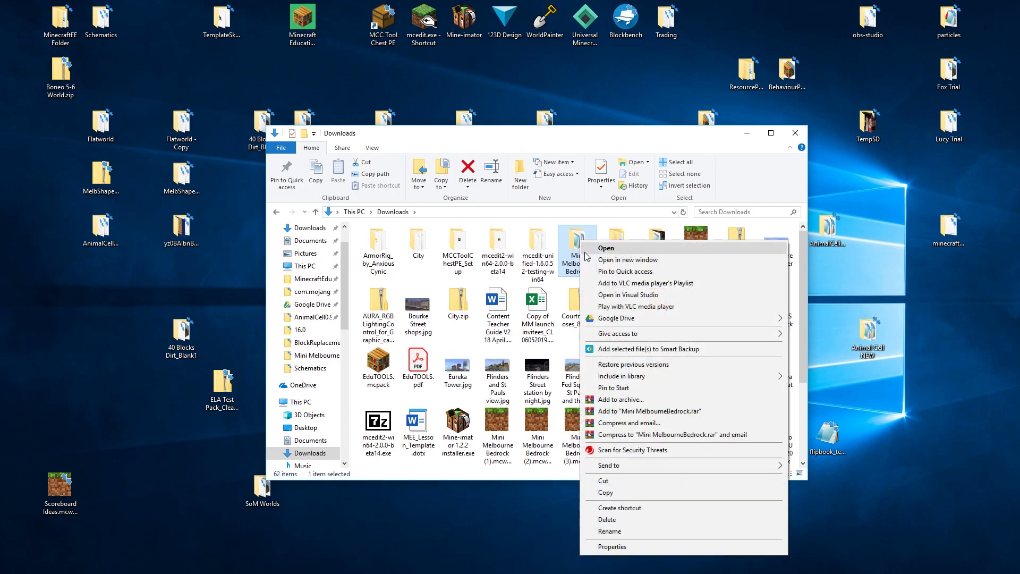
click(605, 491)
Paste the folder onto USB-STICK (H:) and close that drive's window.
scroll(321, 436, down, 4)
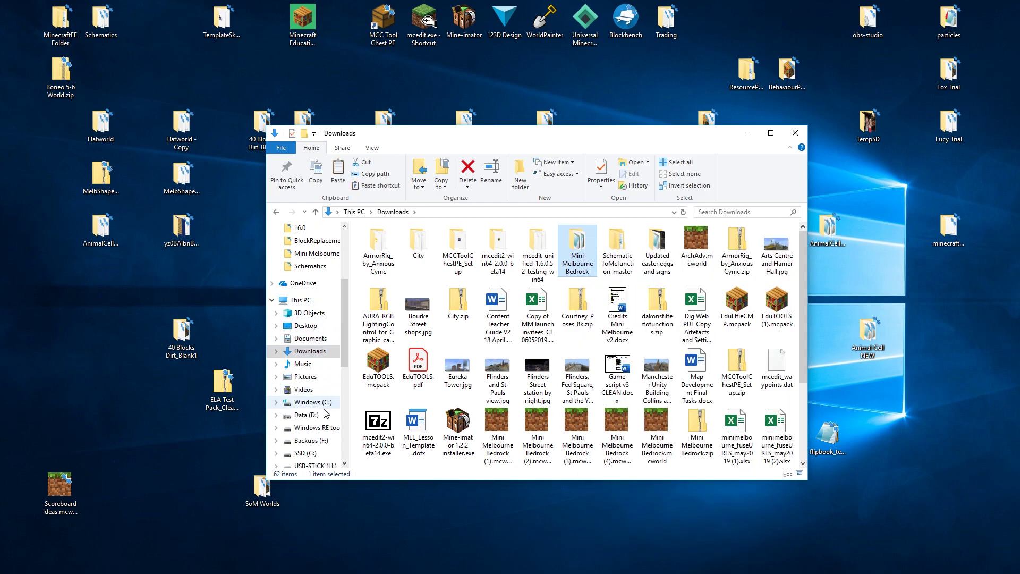
click(315, 428)
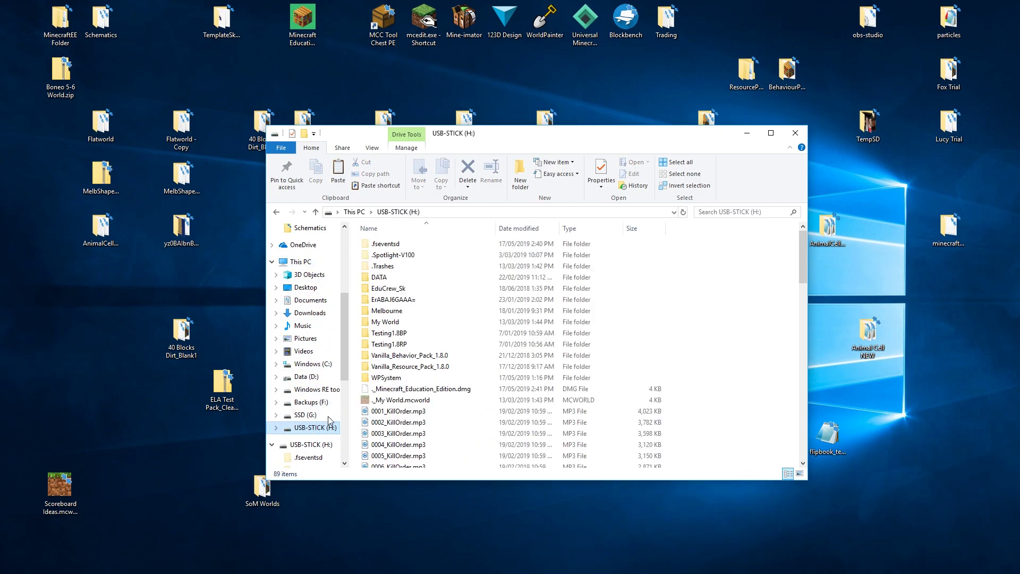
right_click(724, 296)
click(755, 368)
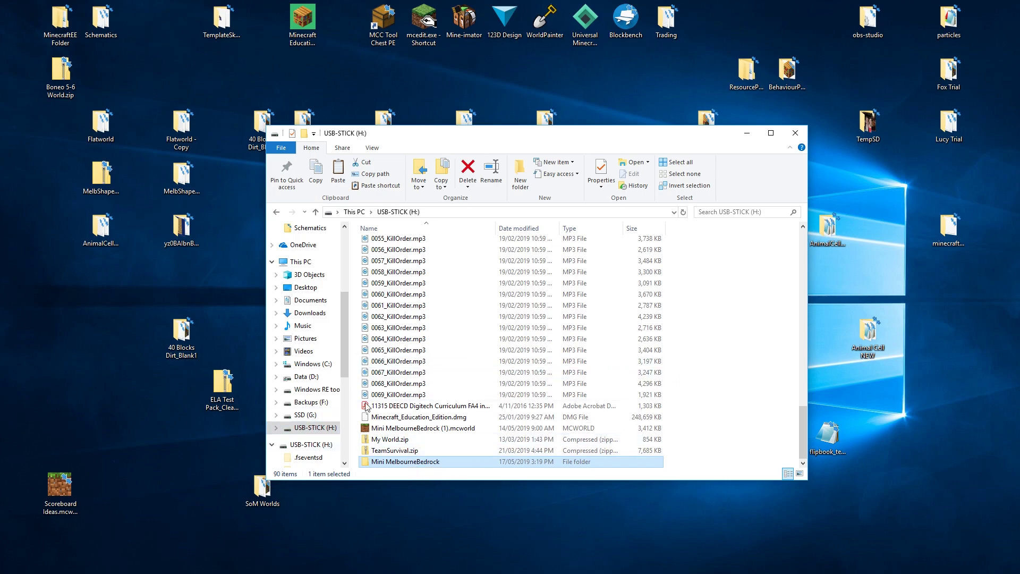
click(797, 133)
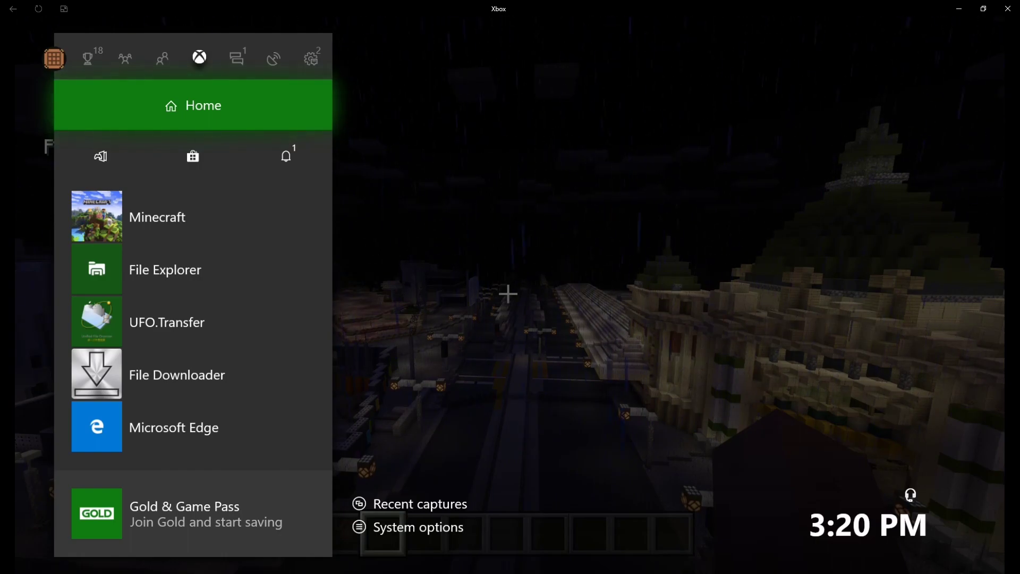
Launch UFO.Transfer from the Xbox guide, then open Settings from the guide's System section.
key(Down)
key(Down)
key(Down)
key(Down)
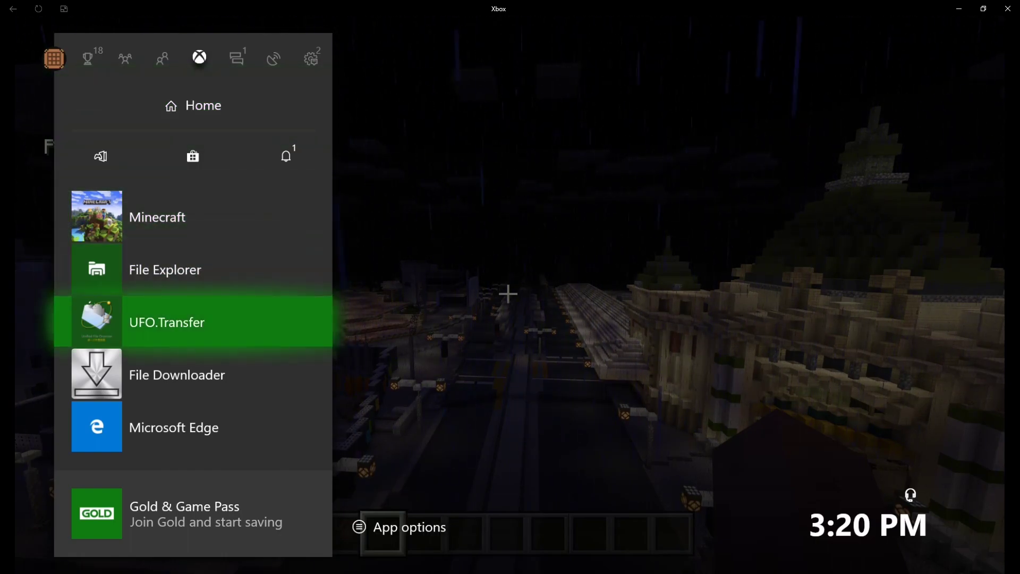
key(Return)
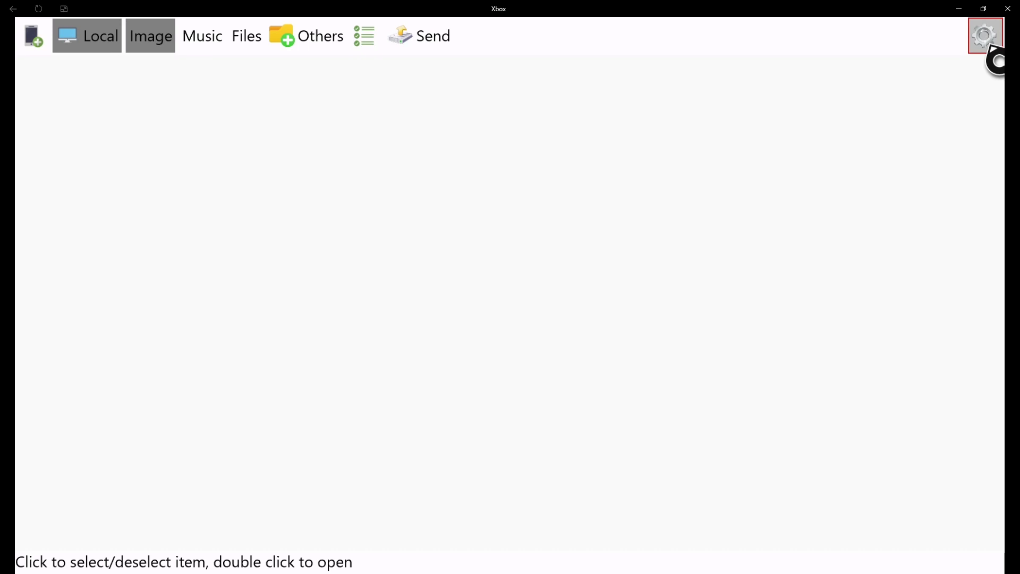
key(super)
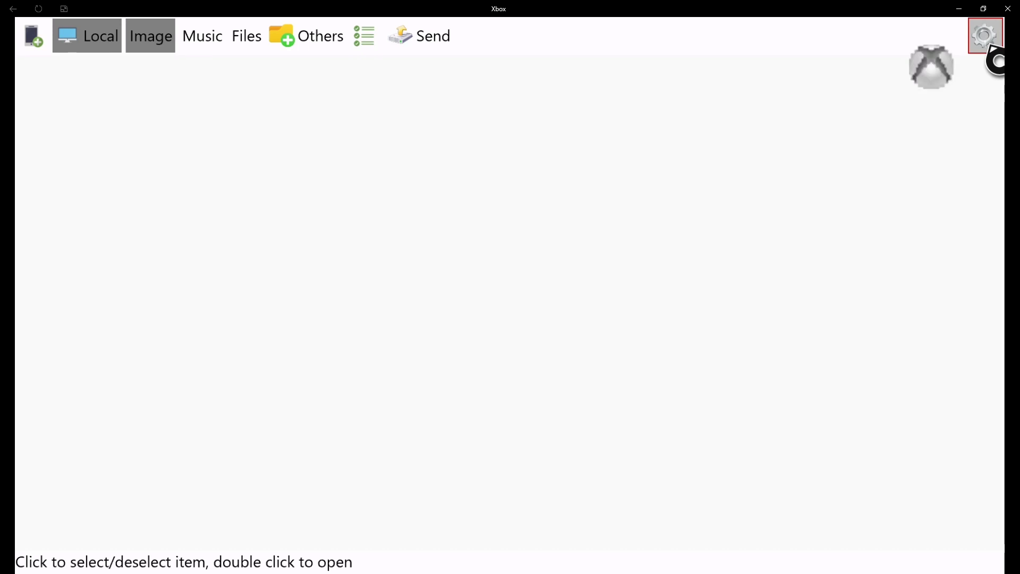
key(Right)
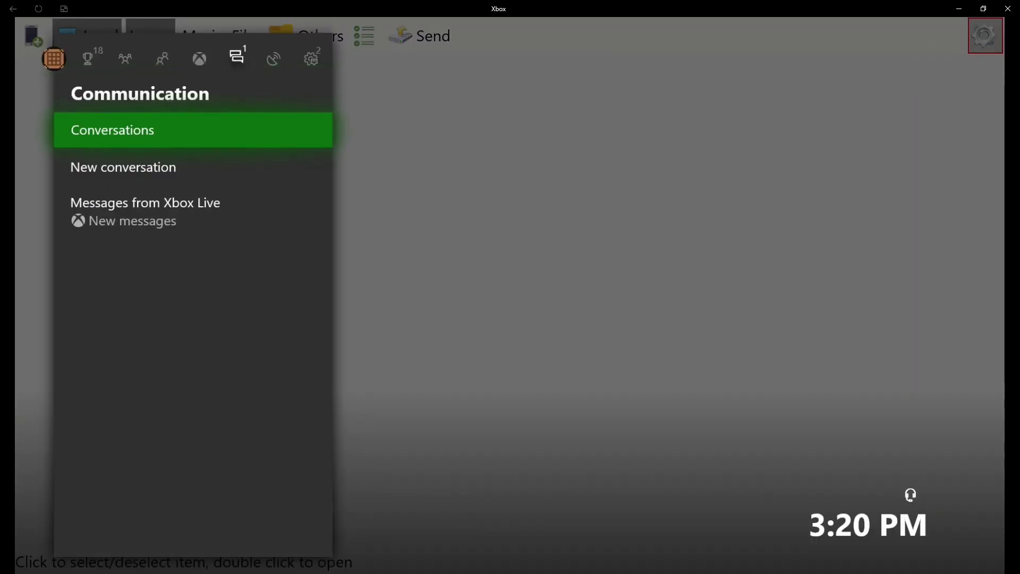
key(Right)
key(Right)
key(Down)
key(Return)
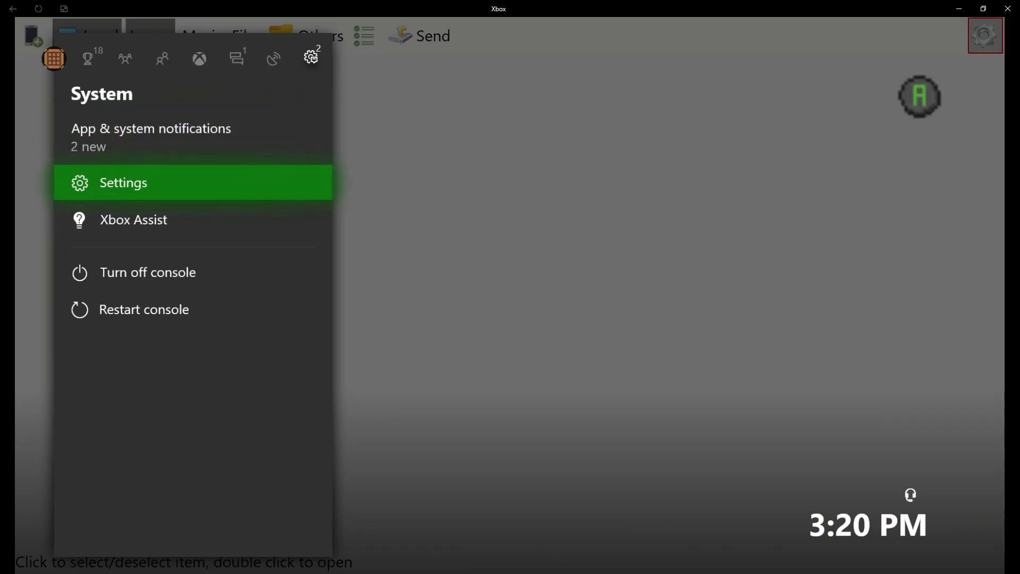
Turn on 'Apps can add a border' under Display & sound > Video output > Video fidelity & overscan.
key(Down)
key(Down)
key(Down)
key(Down)
key(Right)
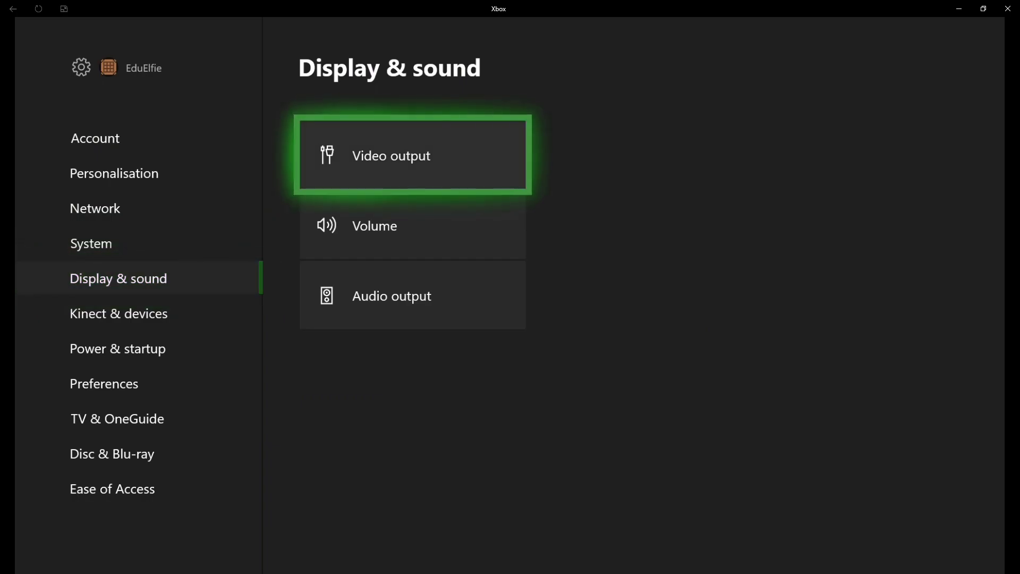
key(Return)
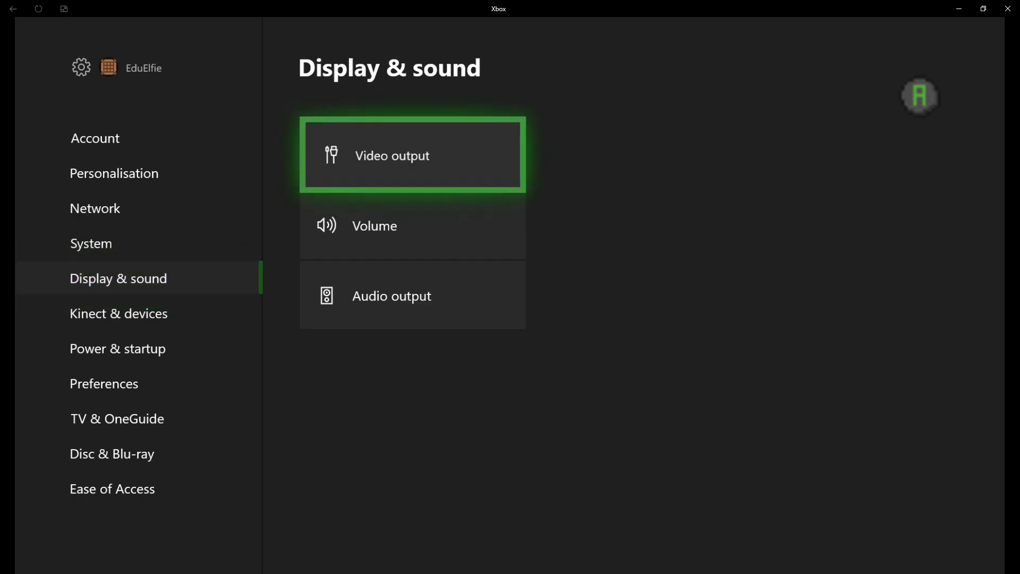
key(Down)
key(Return)
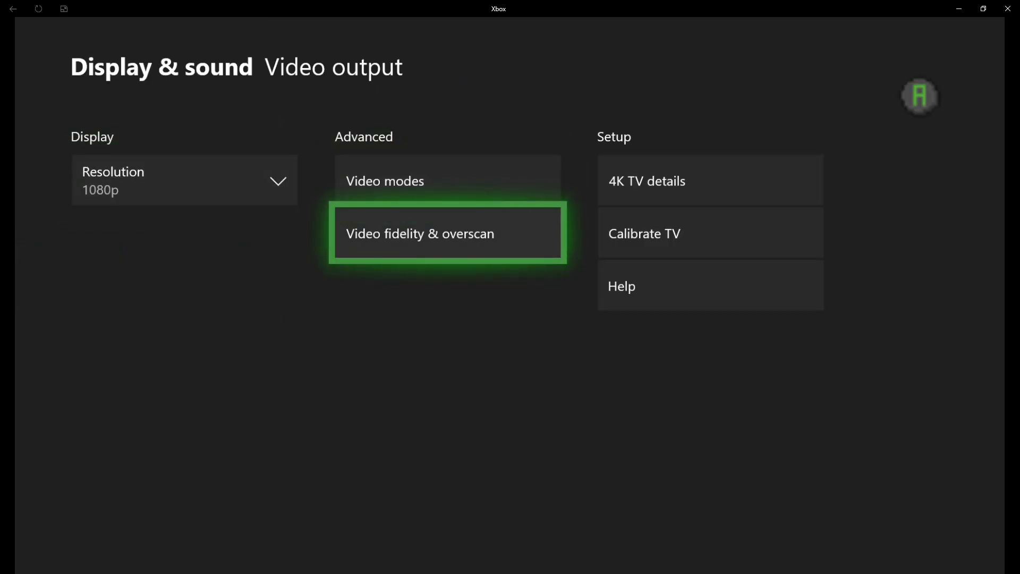
key(Right)
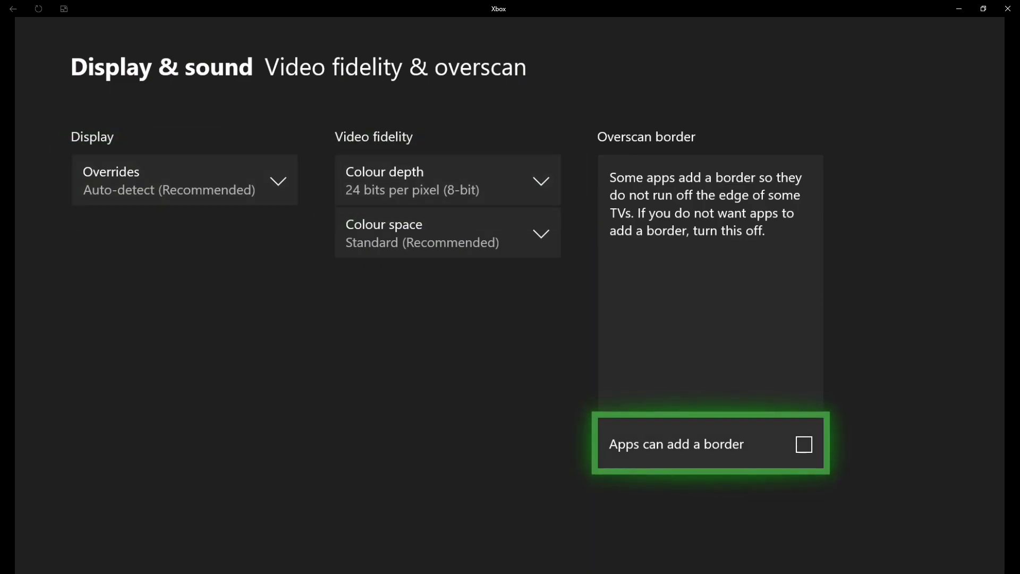
key(Return)
key(BackSpace)
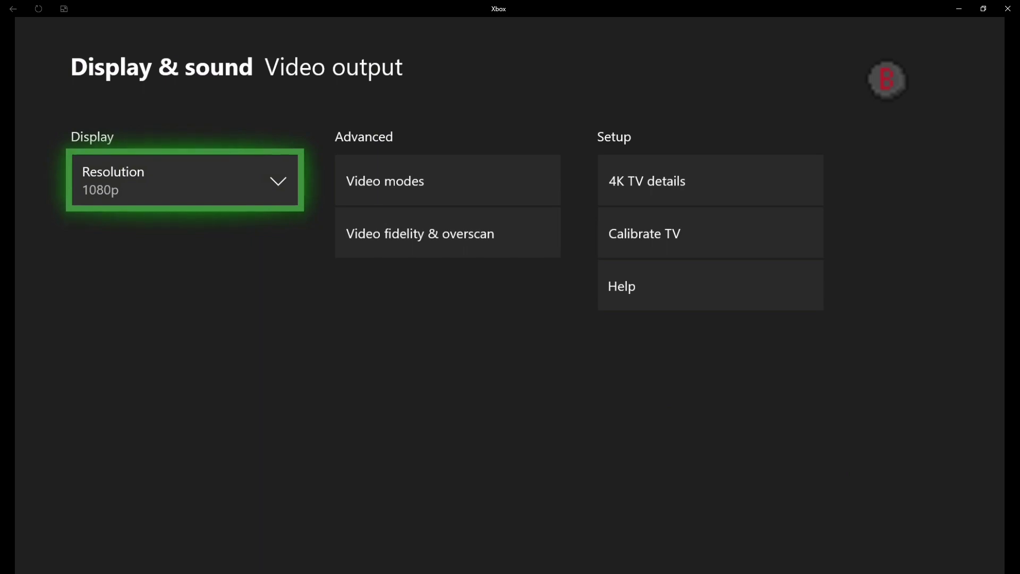
key(super)
key(Down)
key(Down)
key(Down)
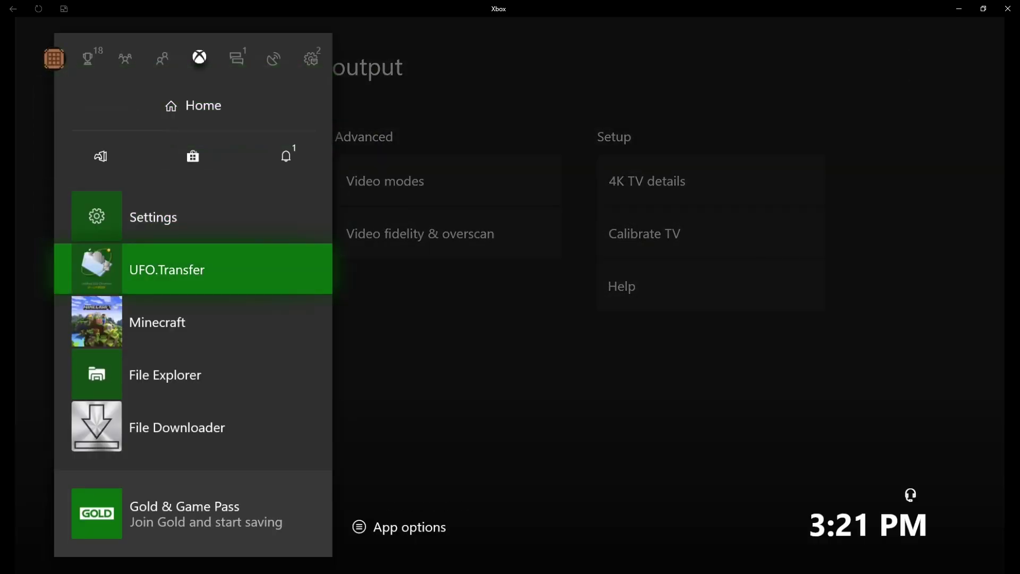
Launch UFO.Transfer and open its default LocalState folder in File Explorer from its settings.
key(Return)
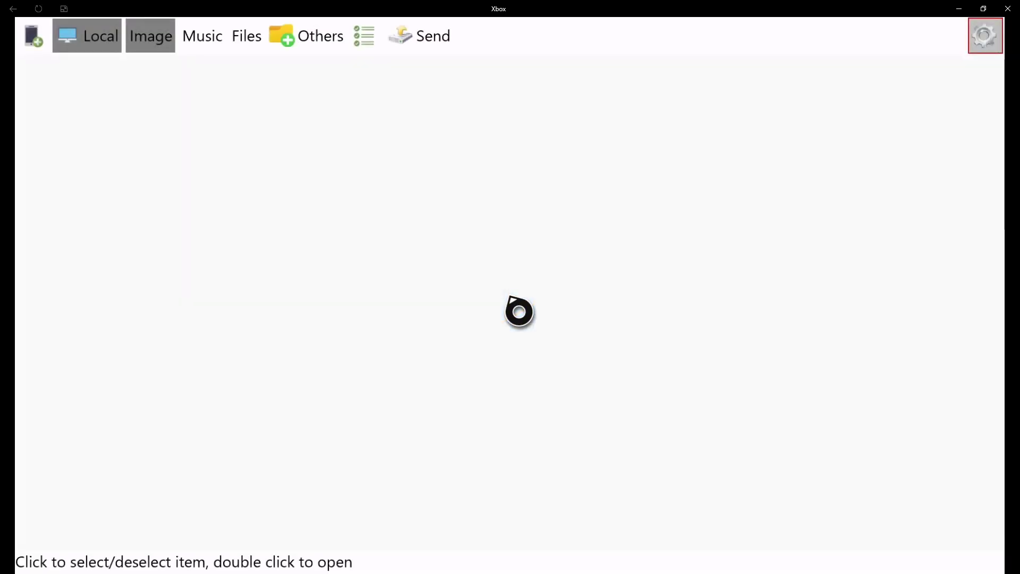
click(985, 36)
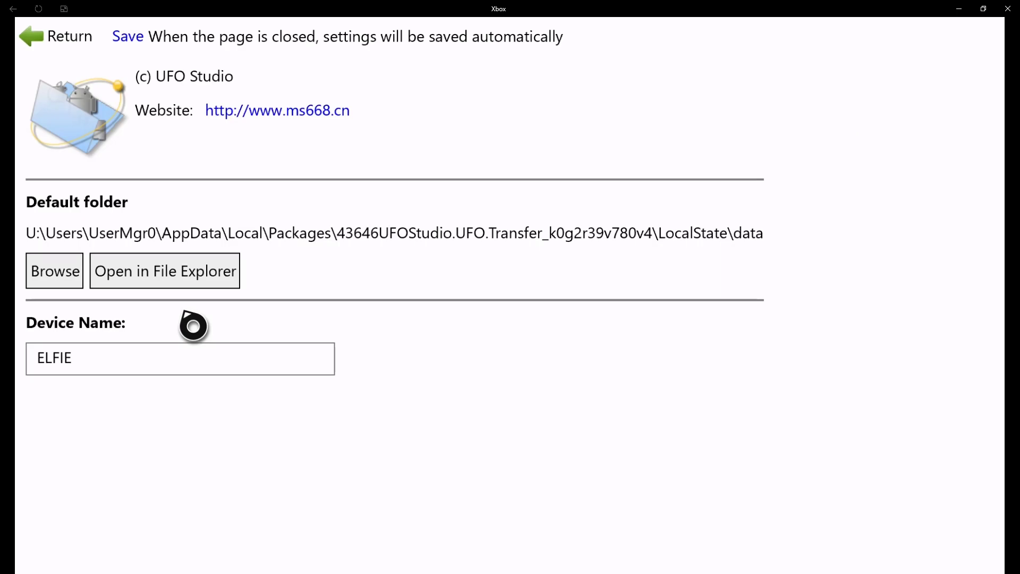
click(193, 283)
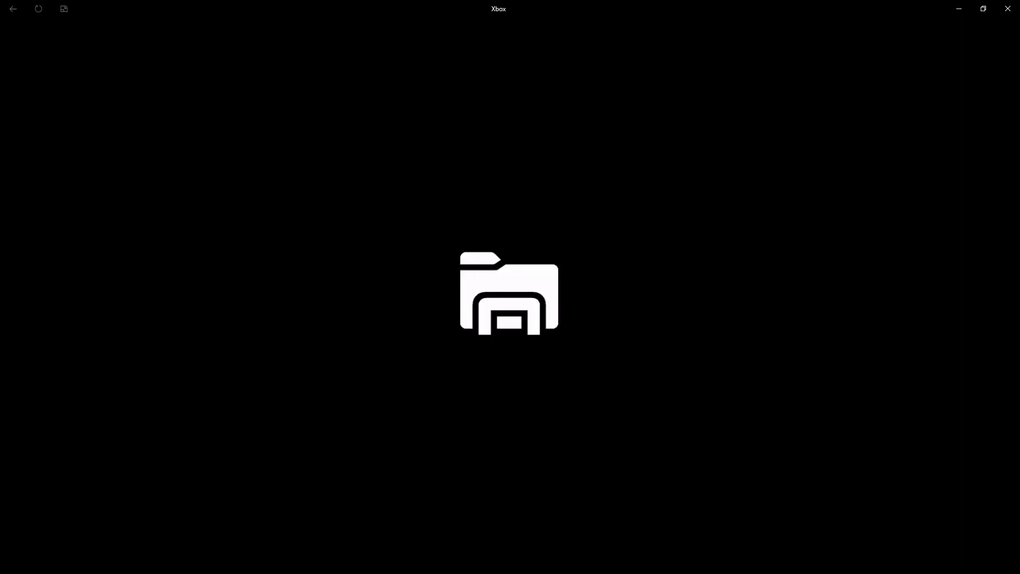
Open the USB-STICK (D:) drive and turn on item selection in its list.
key(Down)
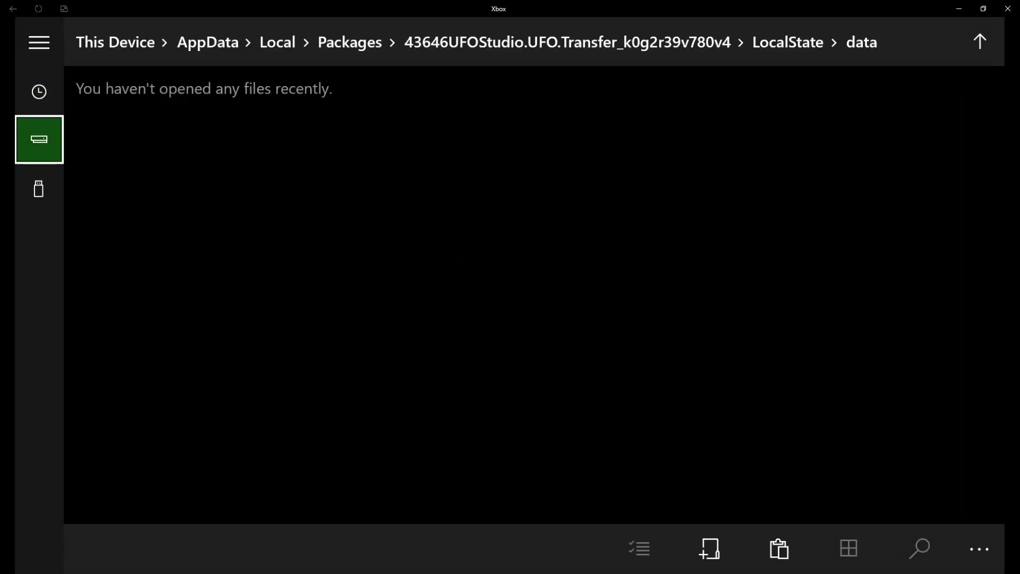
key(Down)
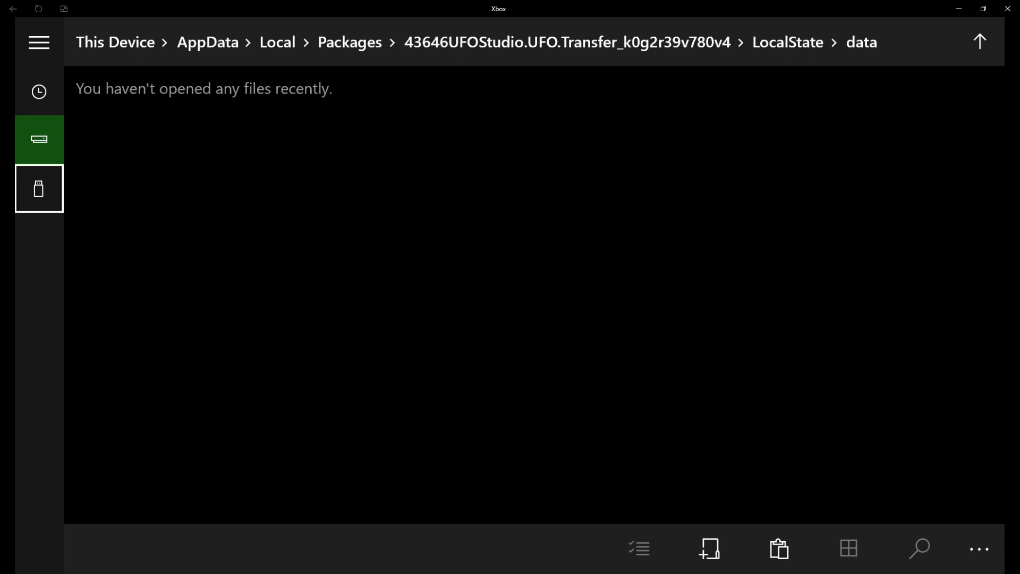
key(Return)
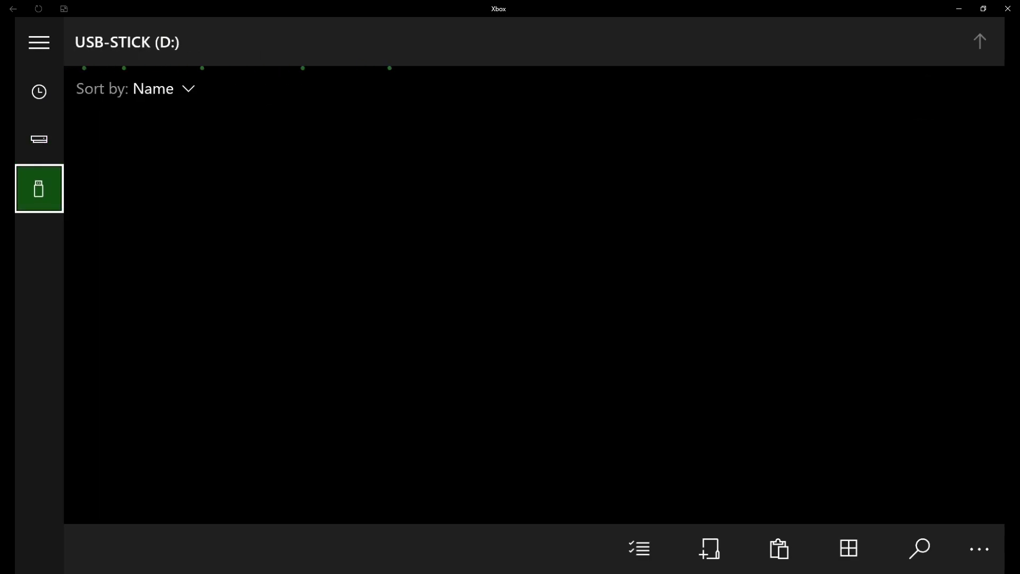
key(Right)
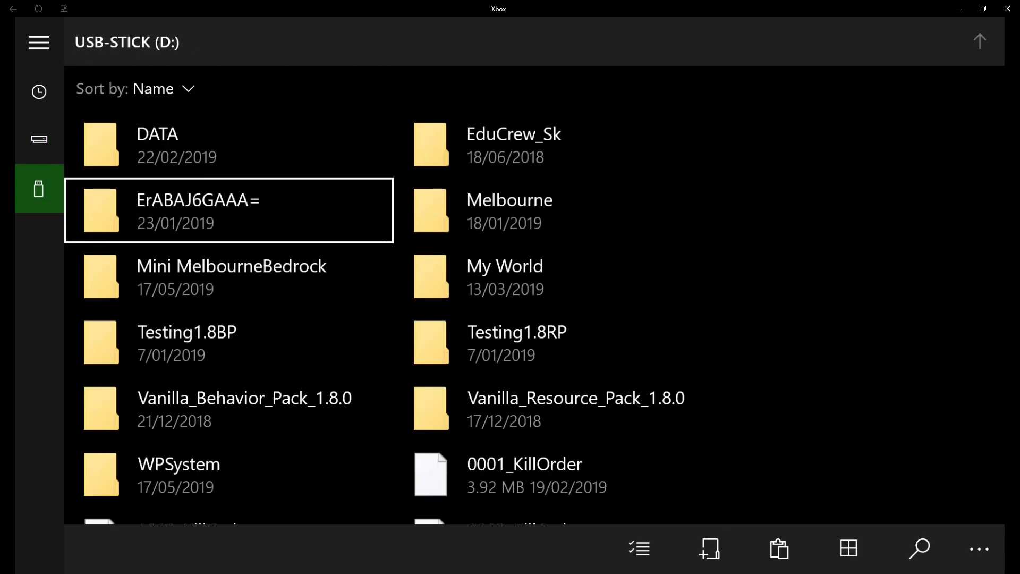
key(Down)
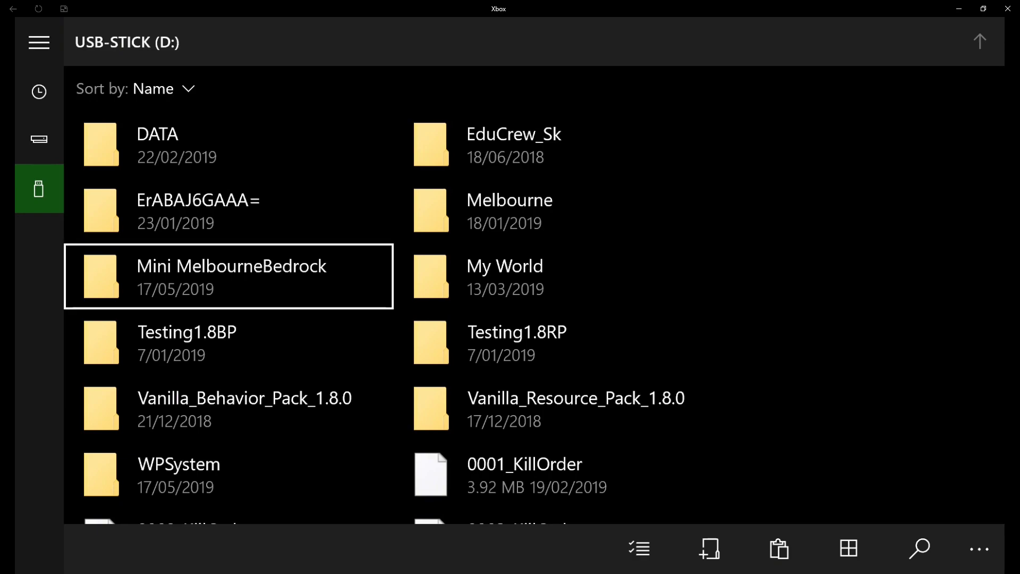
key(Right)
key(Tab)
key(Left)
key(Left)
key(Left)
key(Left)
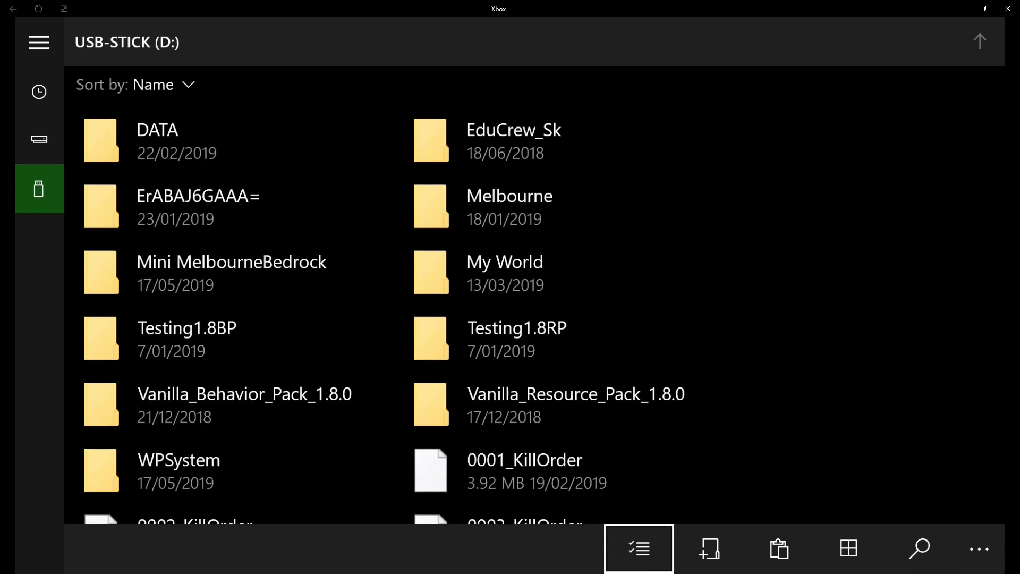
key(Return)
Tick and copy the Mini MelbourneBedrock folder, then return to the console's data folder.
key(Right)
key(Down)
key(Down)
key(Down)
key(Return)
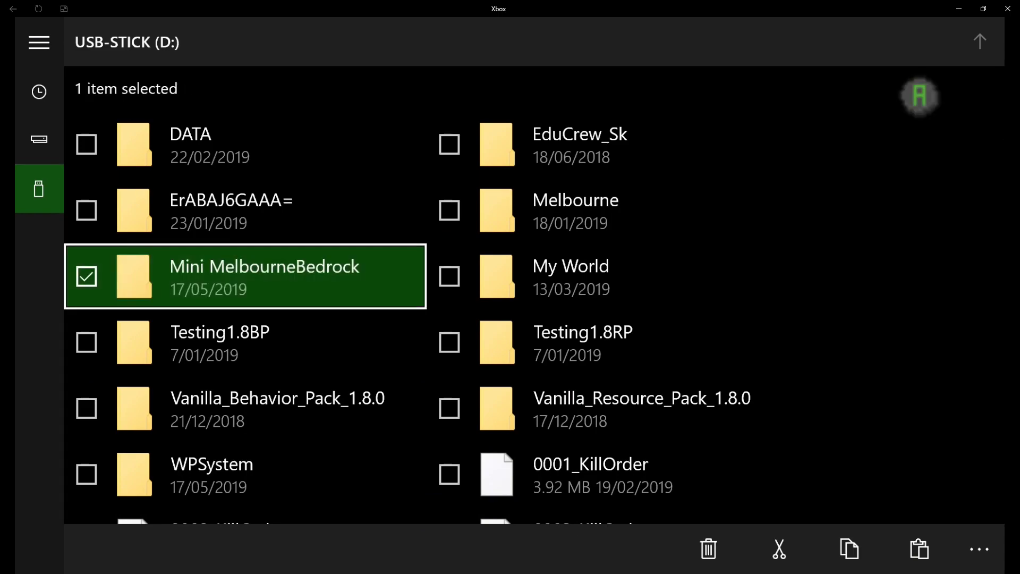
key(Right)
key(Down)
key(Down)
key(Left)
key(Return)
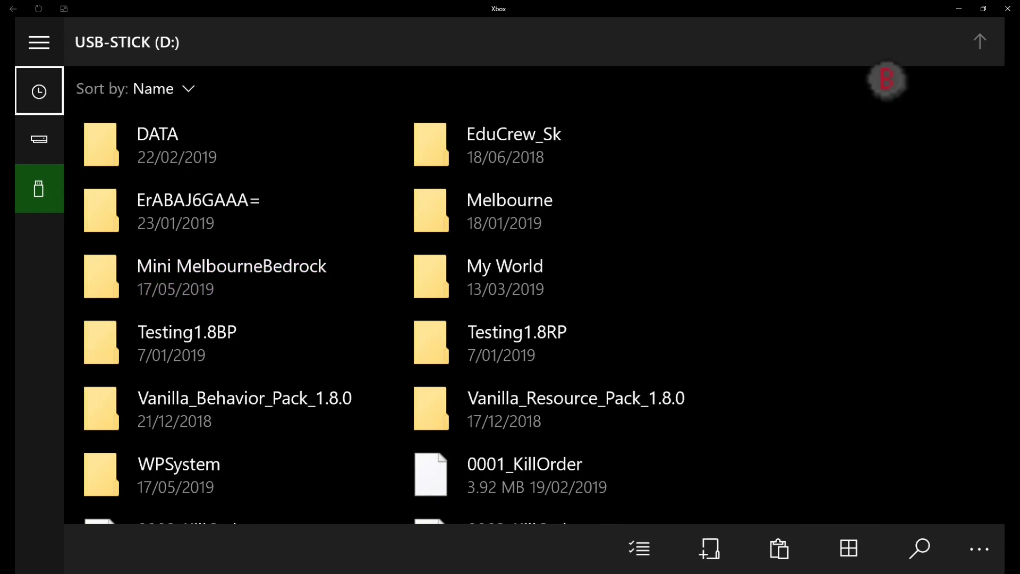
key(Down)
key(Return)
key(Right)
key(Right)
key(Right)
key(Right)
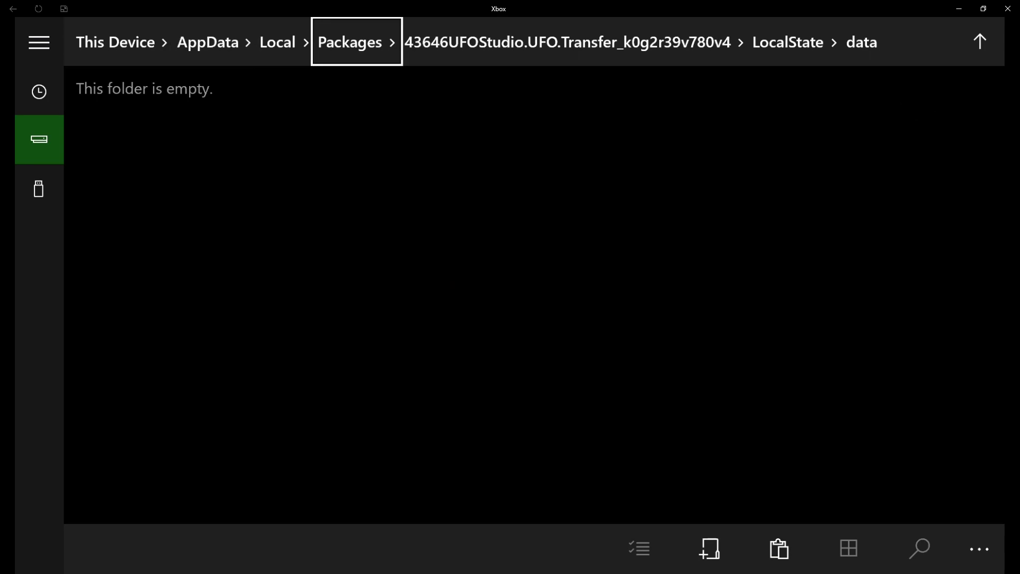
Open Packages, then the Minecraft package's LocalState folder.
key(Return)
key(Down)
key(Down)
key(Down)
key(Down)
key(Down)
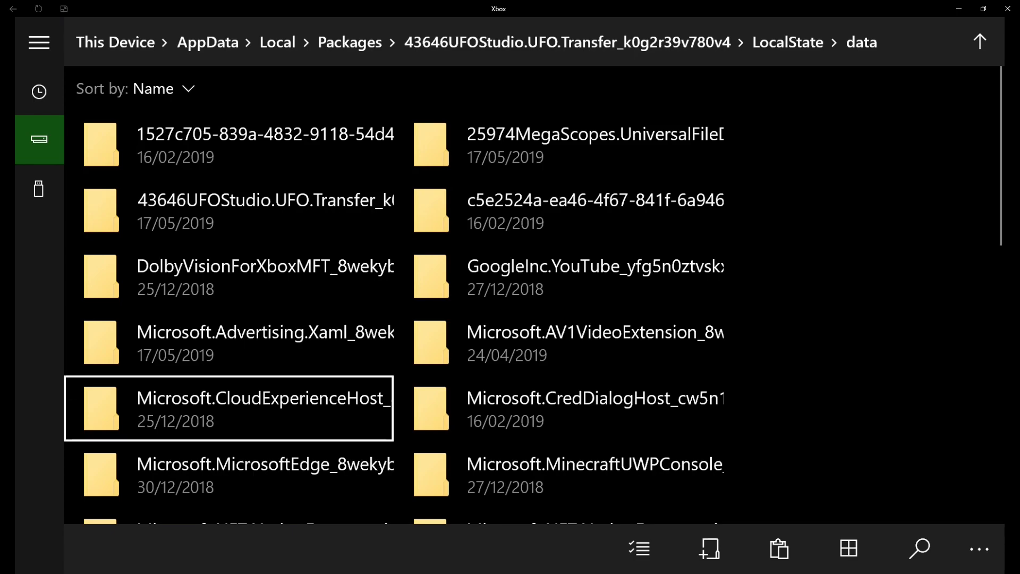
key(Right)
key(Return)
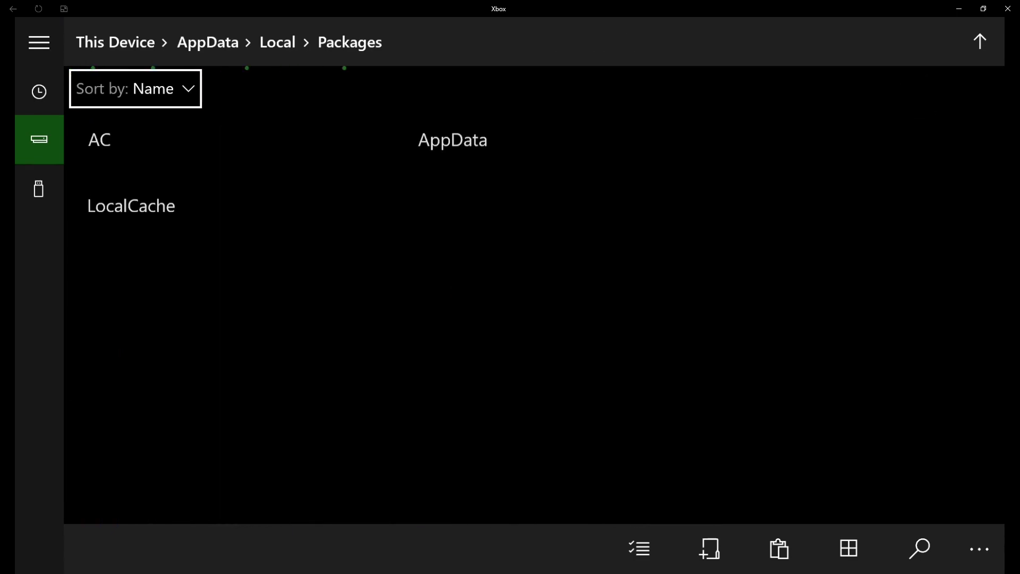
key(Right)
key(Down)
key(Return)
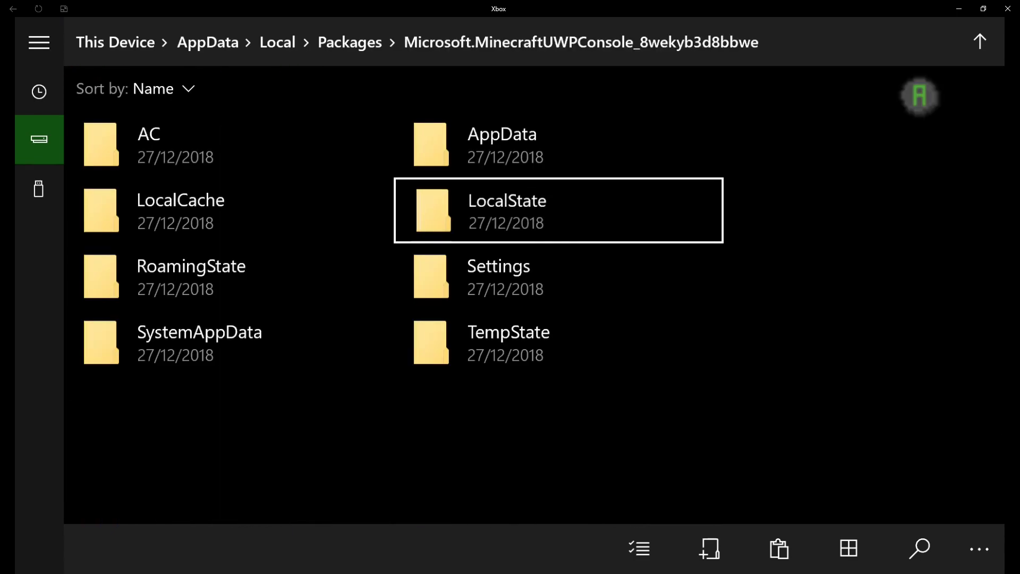
Go through games > com.mojang > minecraftWorlds and paste the Mini MelbourneBedrock folder there.
key(Down)
key(Down)
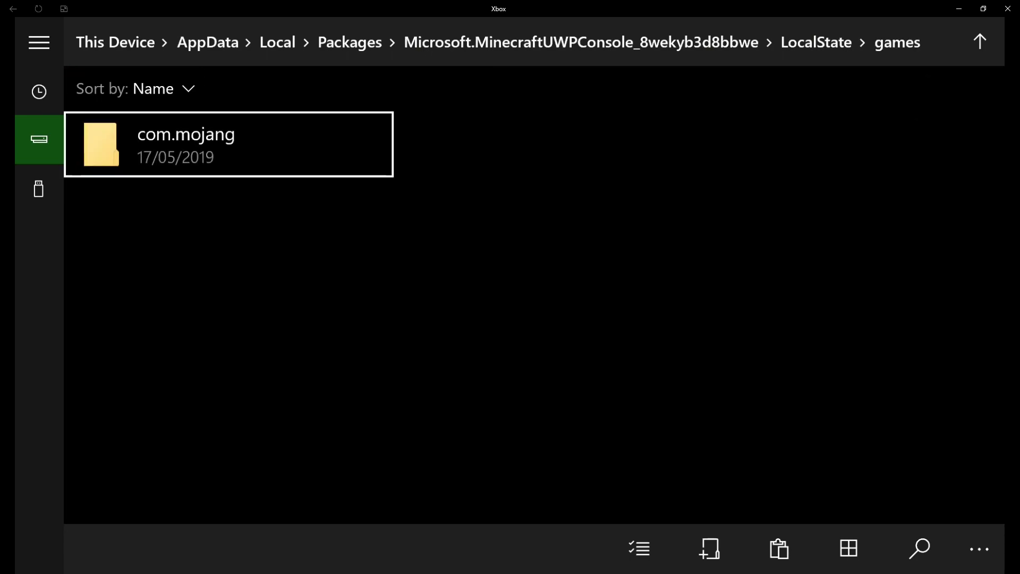
key(Return)
key(Down)
key(Right)
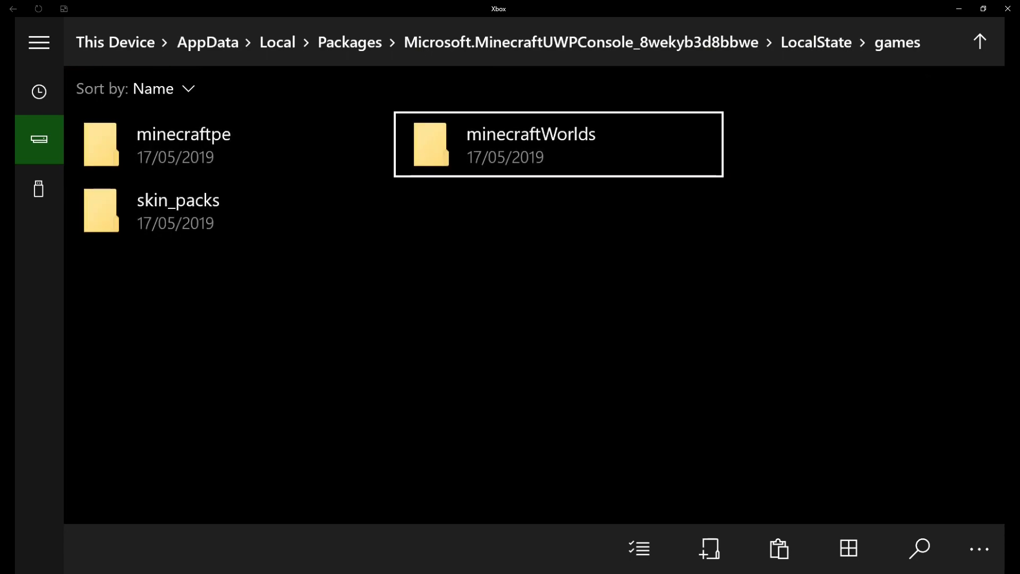
key(Return)
key(Down)
key(Down)
key(Down)
key(Right)
key(Right)
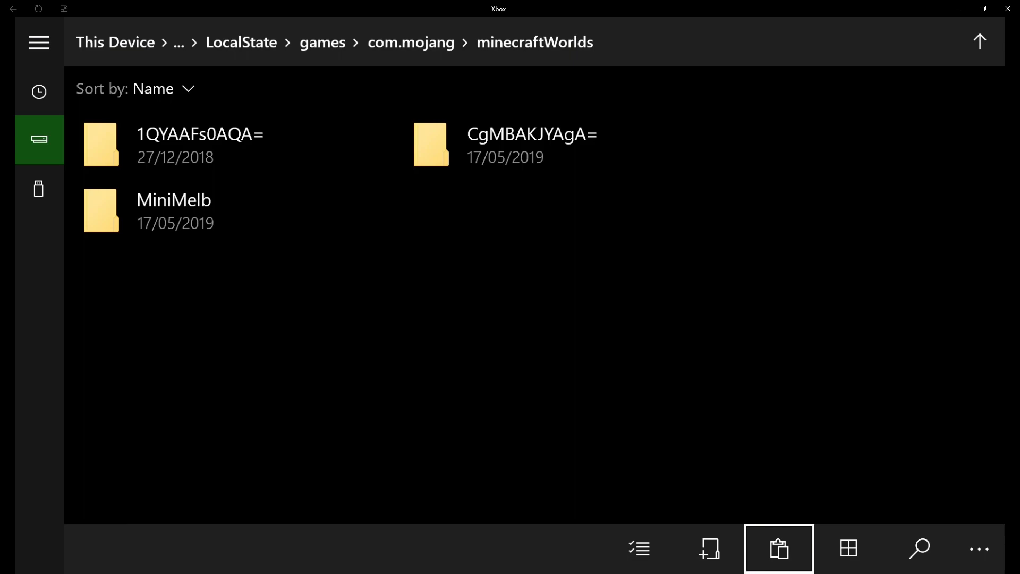
key(Return)
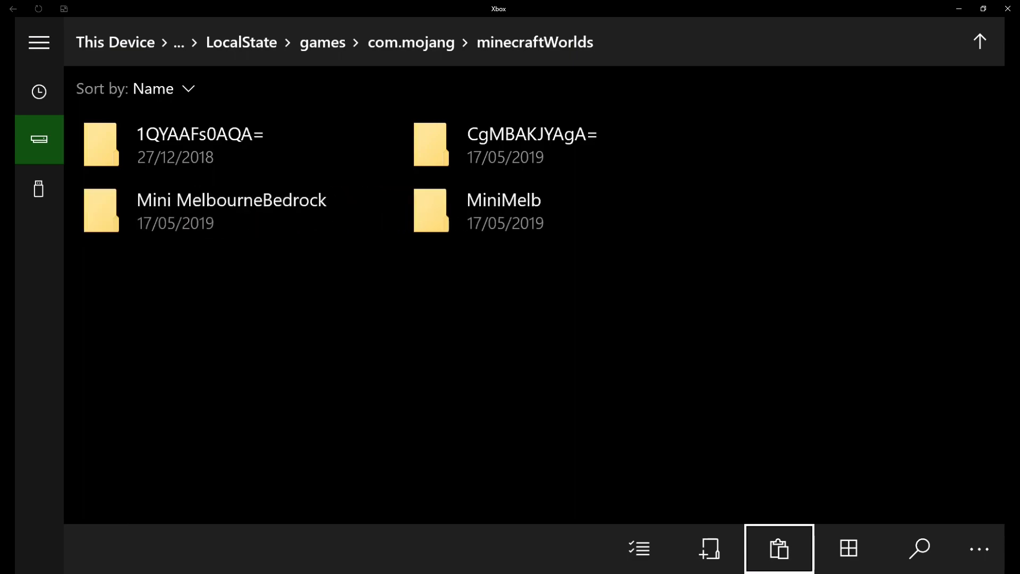
key(super)
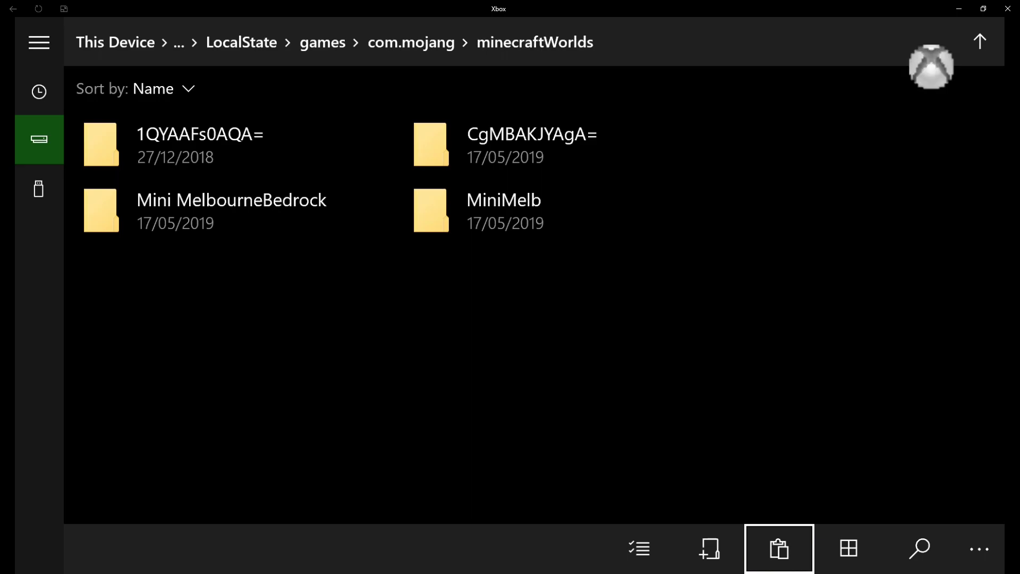
Save and quit the running Minecraft world, back to the main menu showing Mini Melbourne.
key(Down)
key(Down)
key(Down)
key(Down)
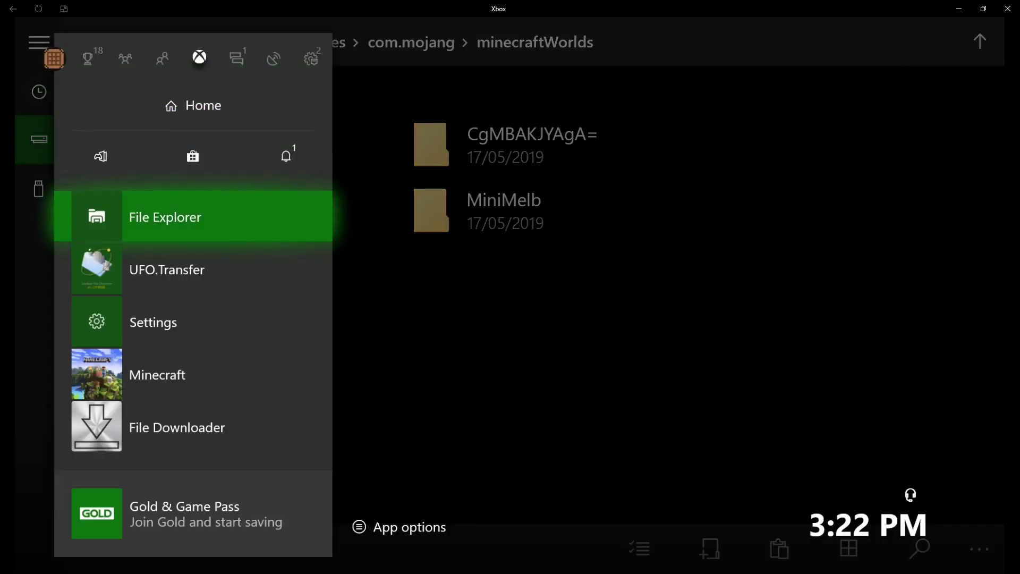
key(Escape)
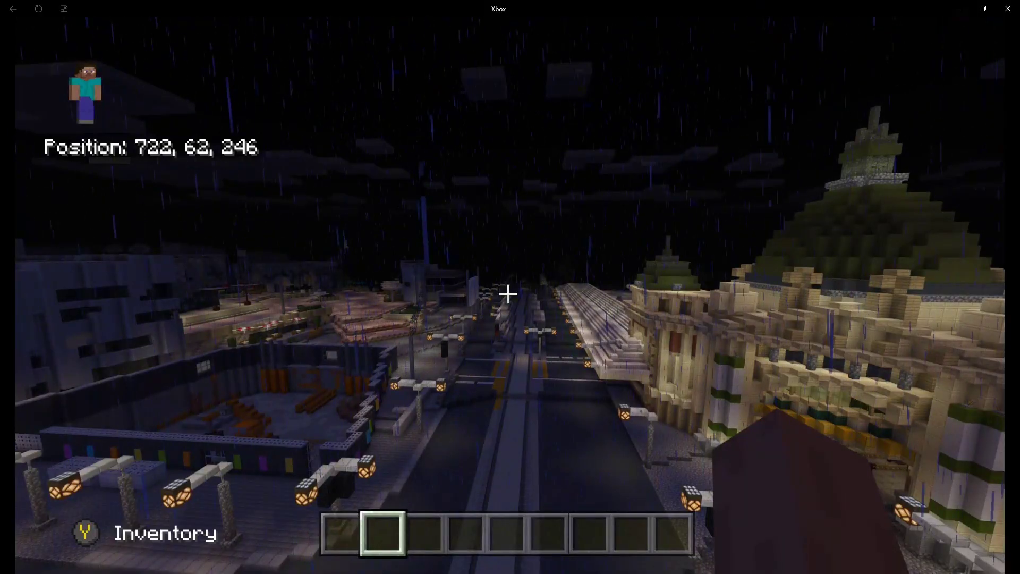
key(super)
key(Escape)
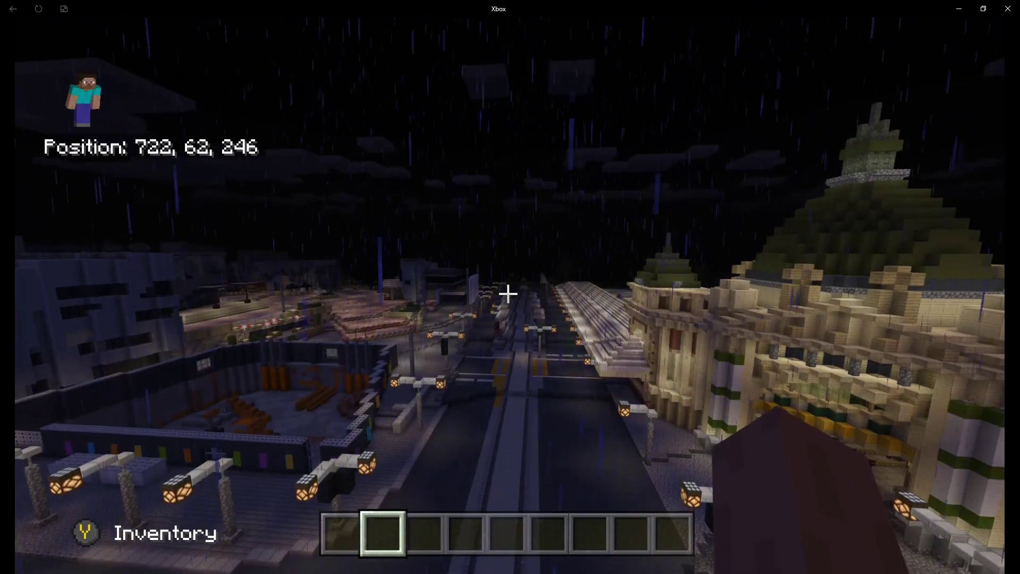
key(Escape)
key(Down)
key(Down)
key(Down)
key(Down)
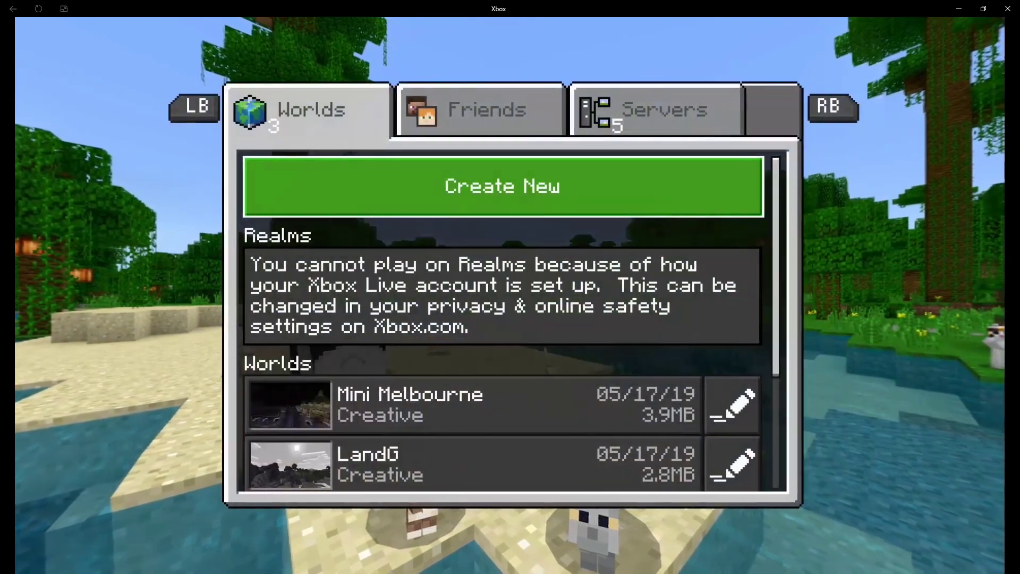
Quit Minecraft from the Xbox guide and relaunch it to the v1.11.2 title screen.
key(Down)
key(Down)
key(Down)
key(Down)
key(Down)
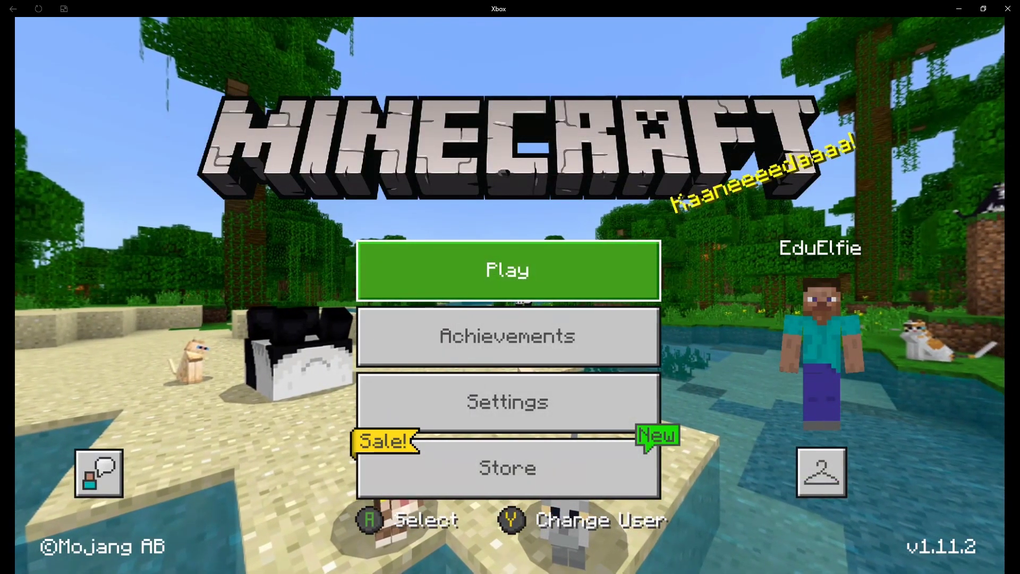
key(super)
key(Down)
key(Menu)
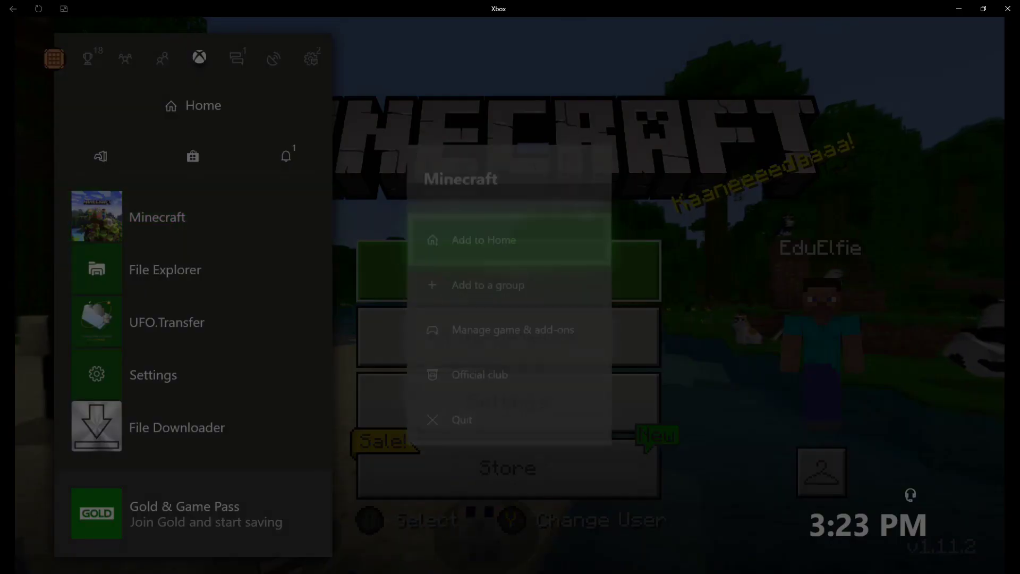
key(Down)
key(Down)
key(Down)
key(Down)
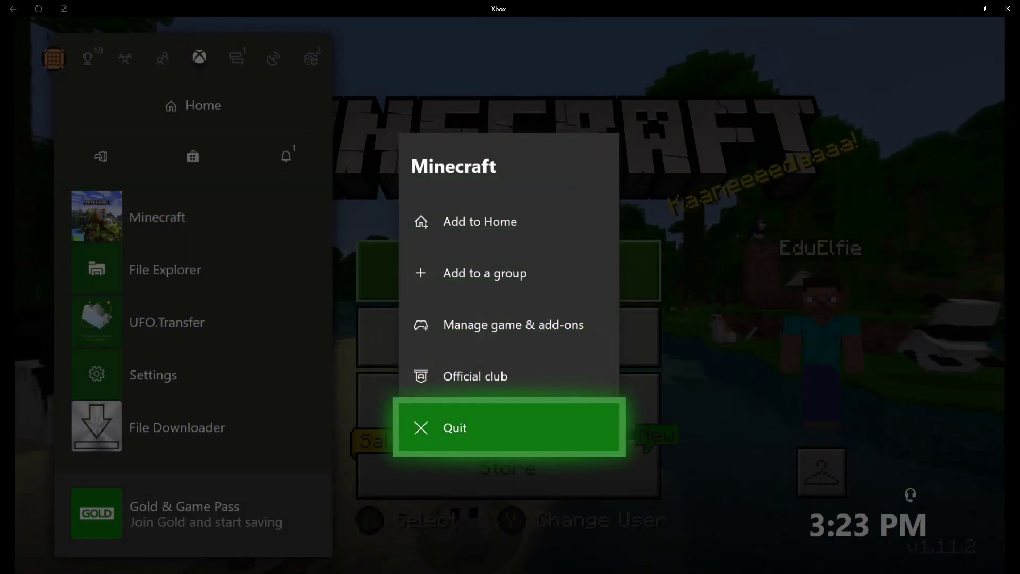
key(Return)
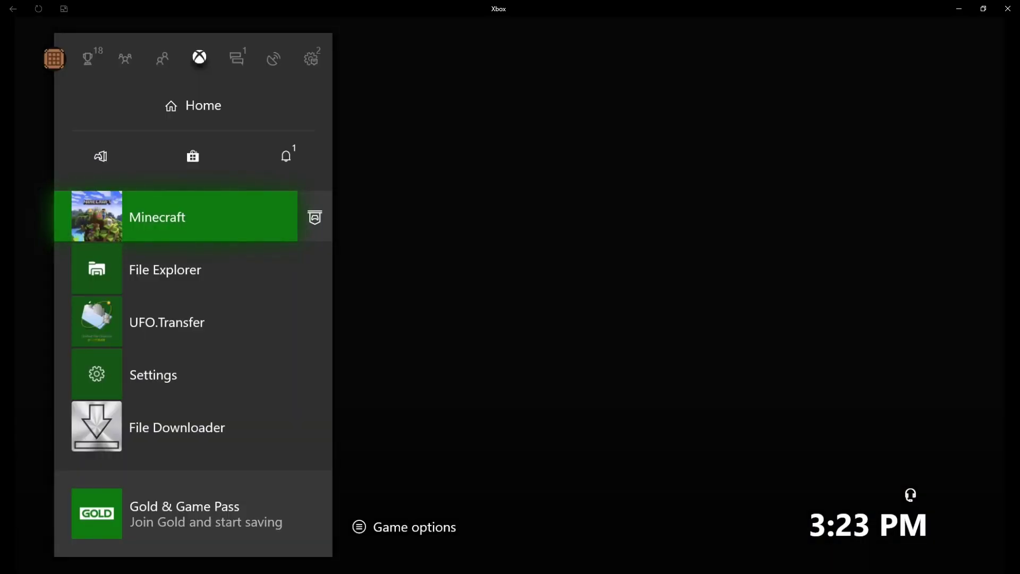
key(Return)
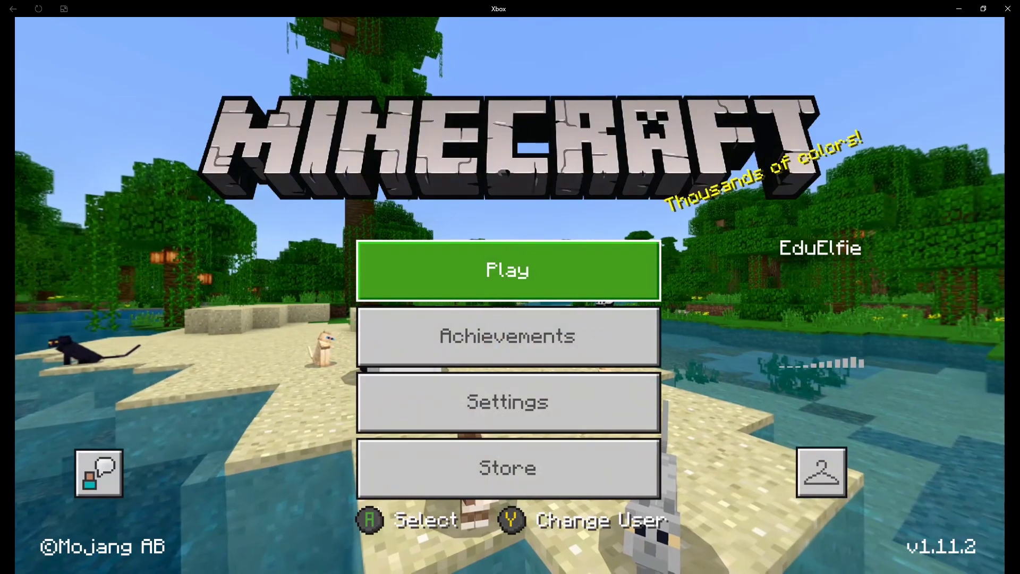
Load the Mini Melbourne world dated 05/15/19 from the Worlds list.
key(Return)
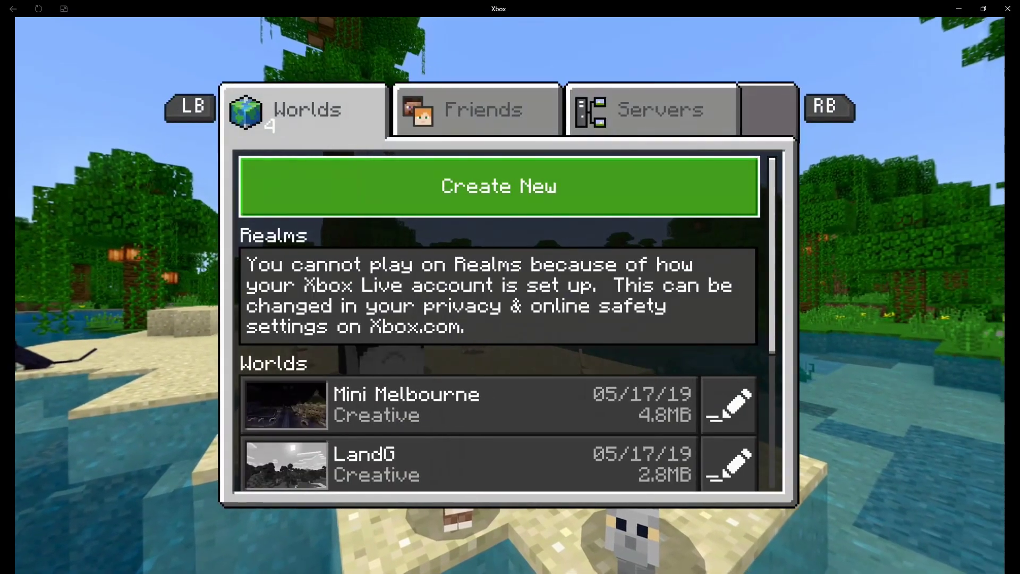
key(Down)
key(Down)
key(Down)
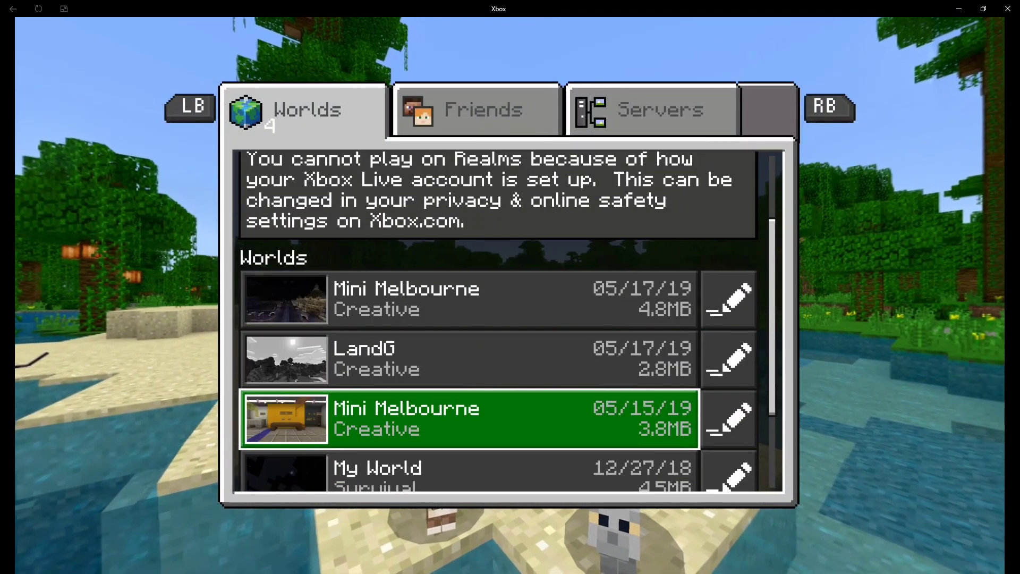
key(Return)
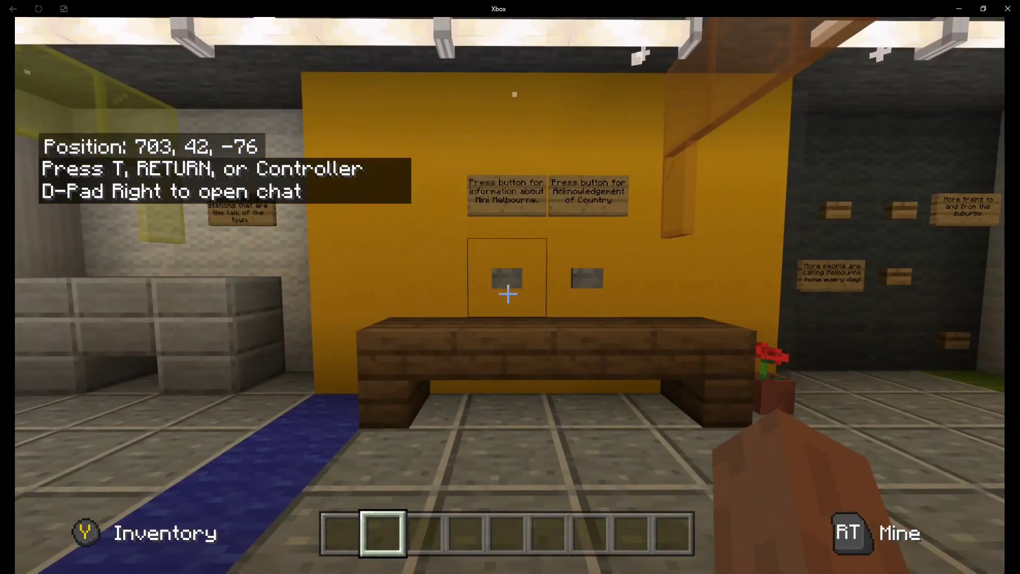
Collect the Mini Melbourne information and Acknowledgement of Country books from the wall buttons.
key(w)
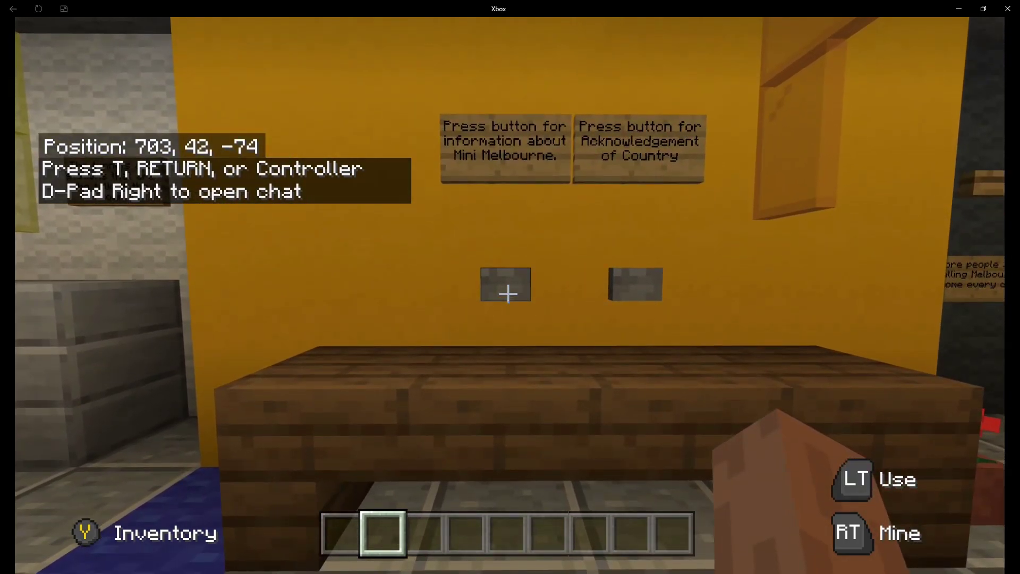
right_click(507, 294)
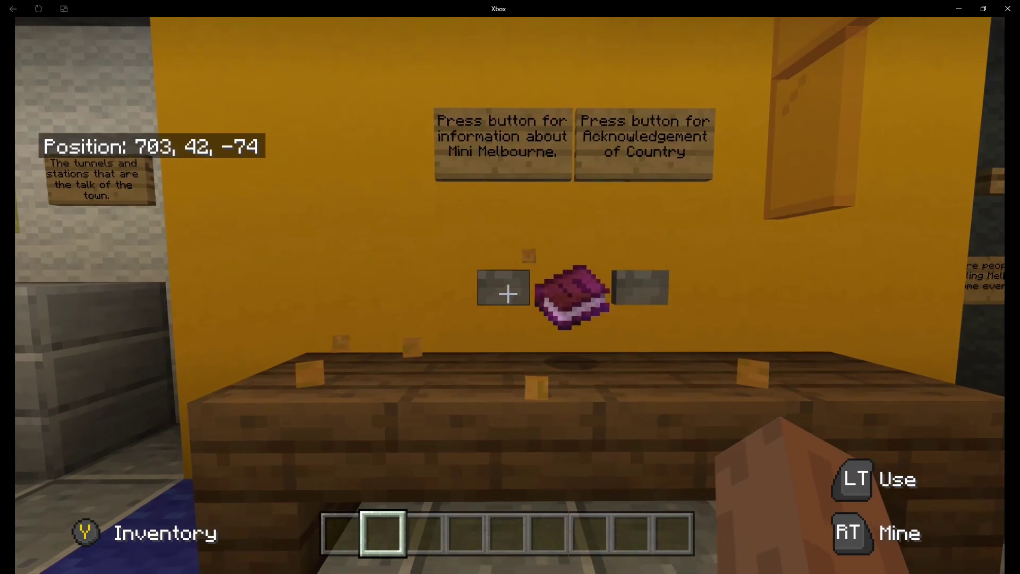
key(w)
key(s)
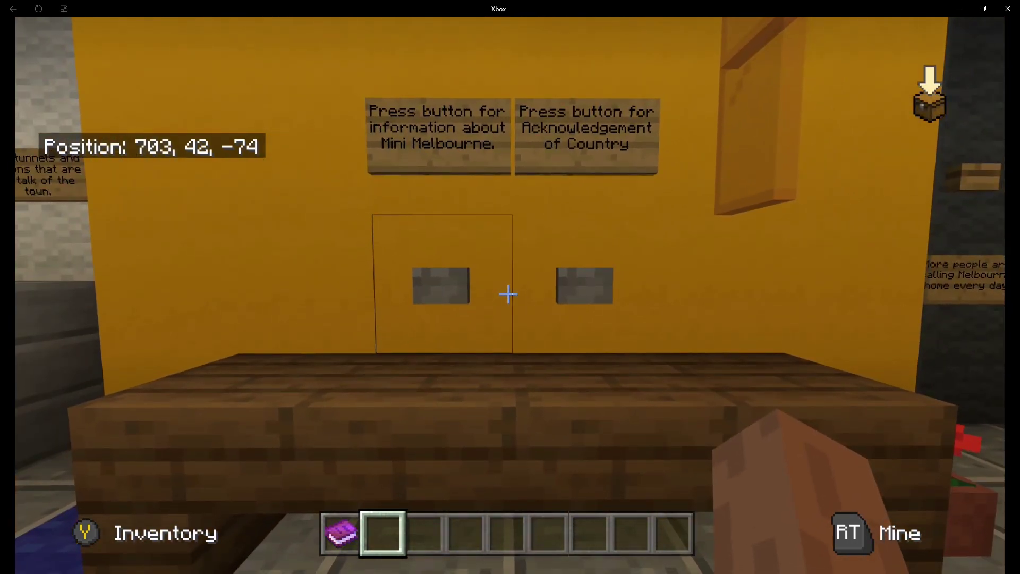
key(d)
right_click(507, 294)
key(w)
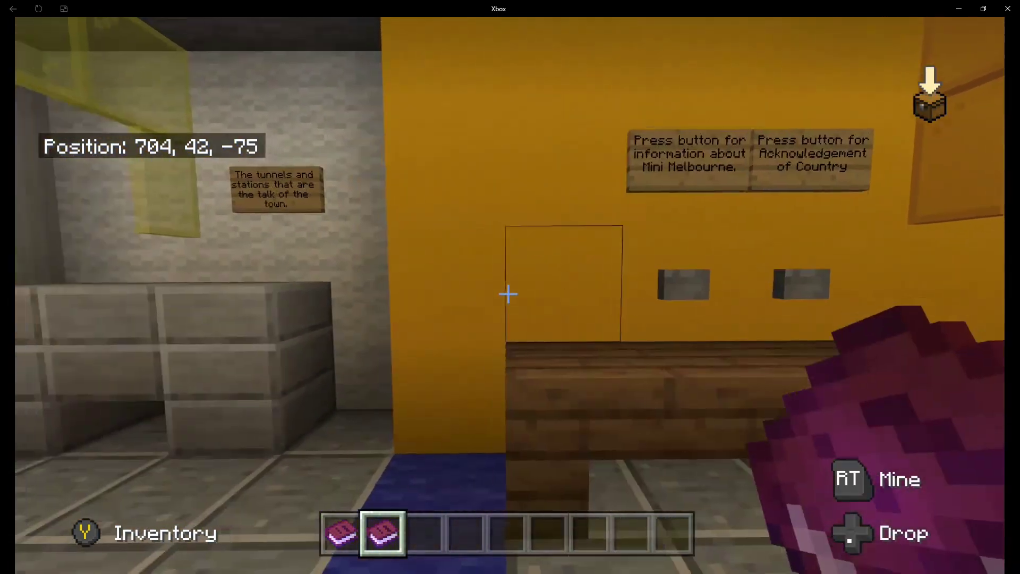
key(w)
key(s)
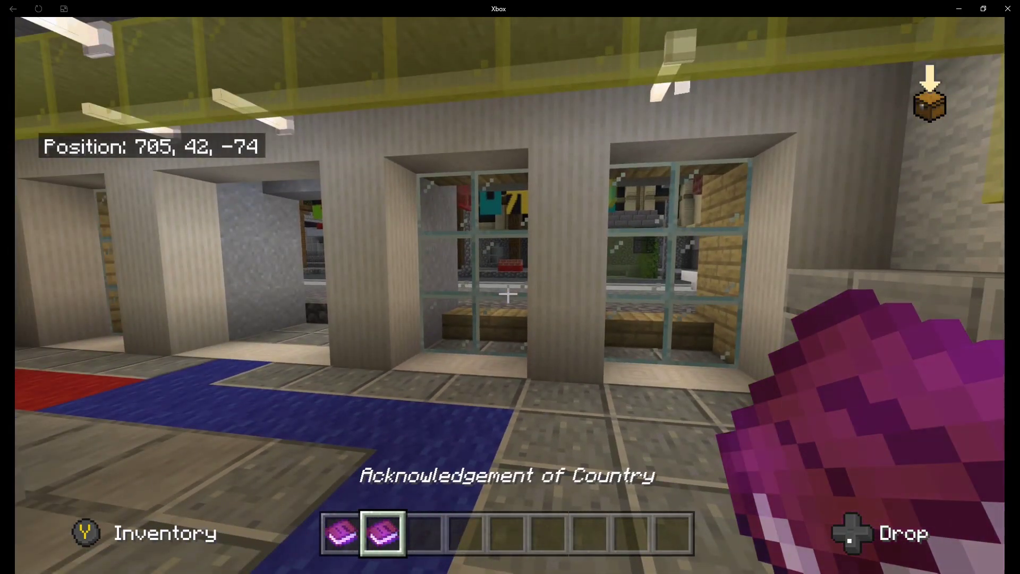
Read the Acknowledgement of Country and Welcome to Mini Melbourne books.
right_click(508, 294)
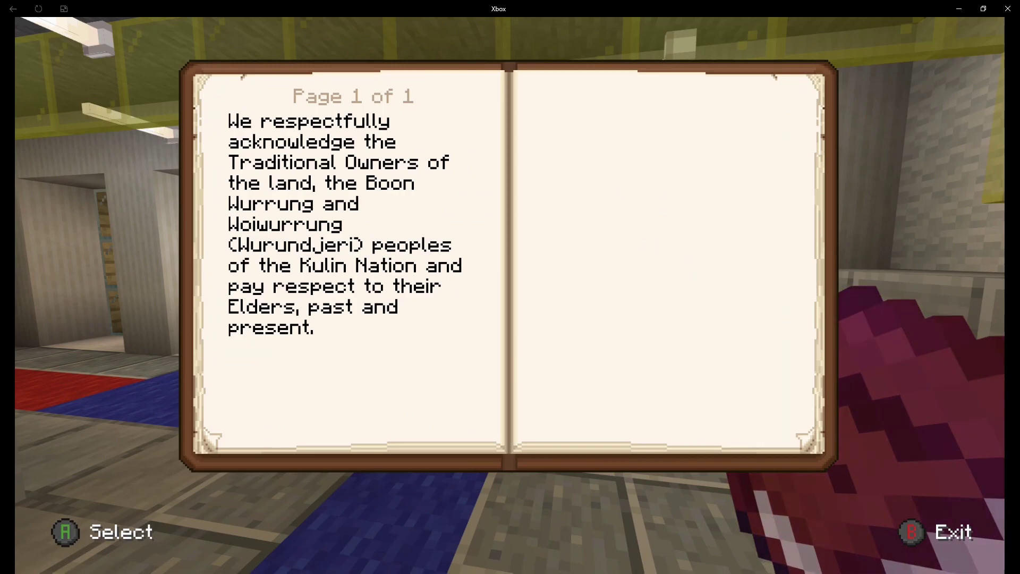
key(Escape)
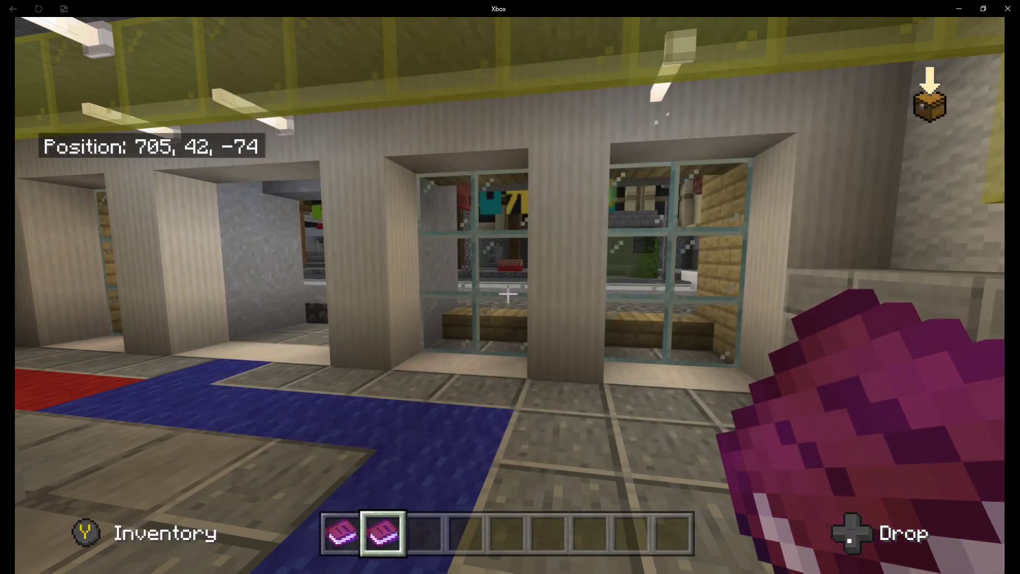
right_click(507, 293)
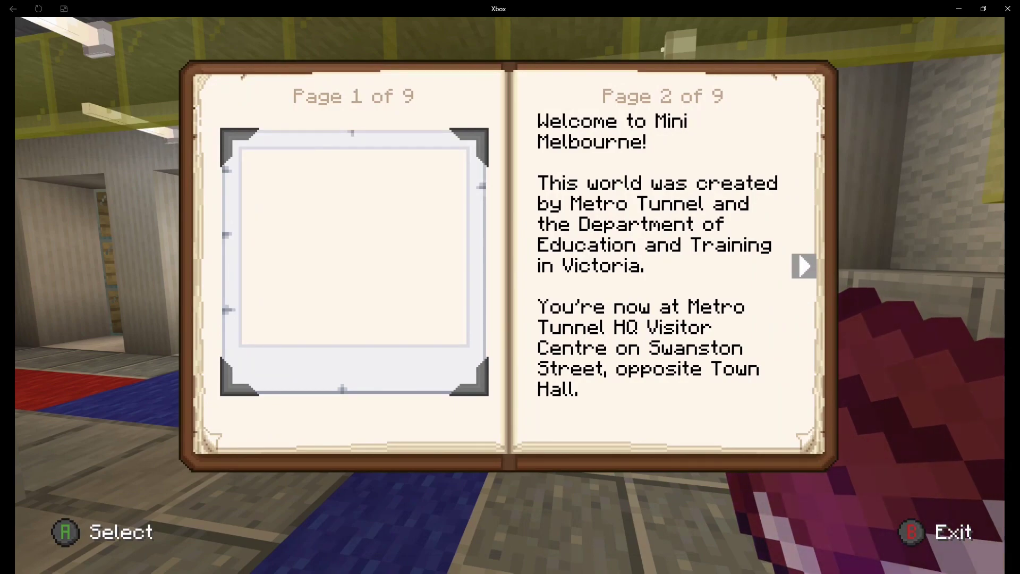
key(Escape)
Walk out of the visitor centre onto Swanston Street toward the tram tracks.
key(w)
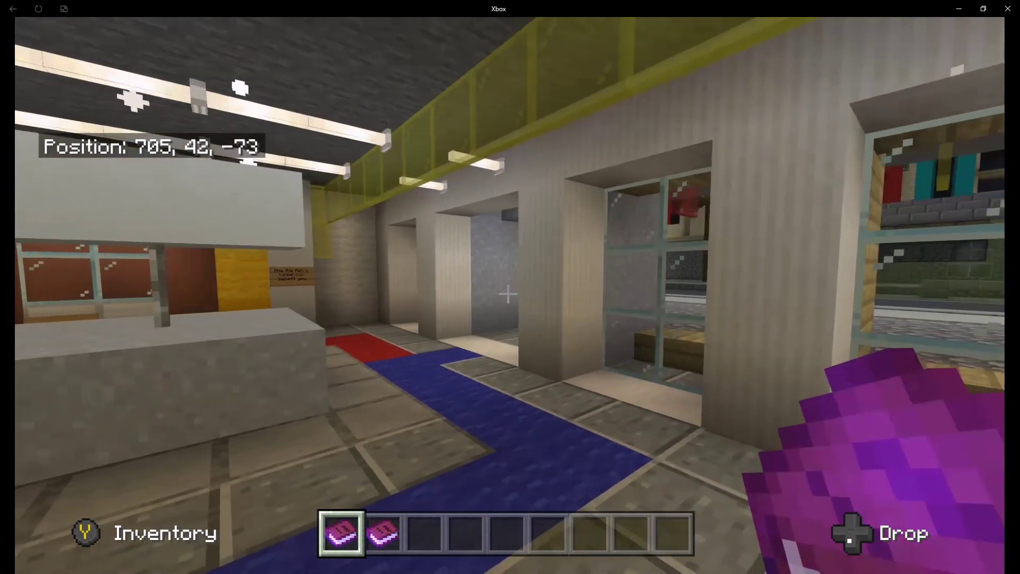
key(w)
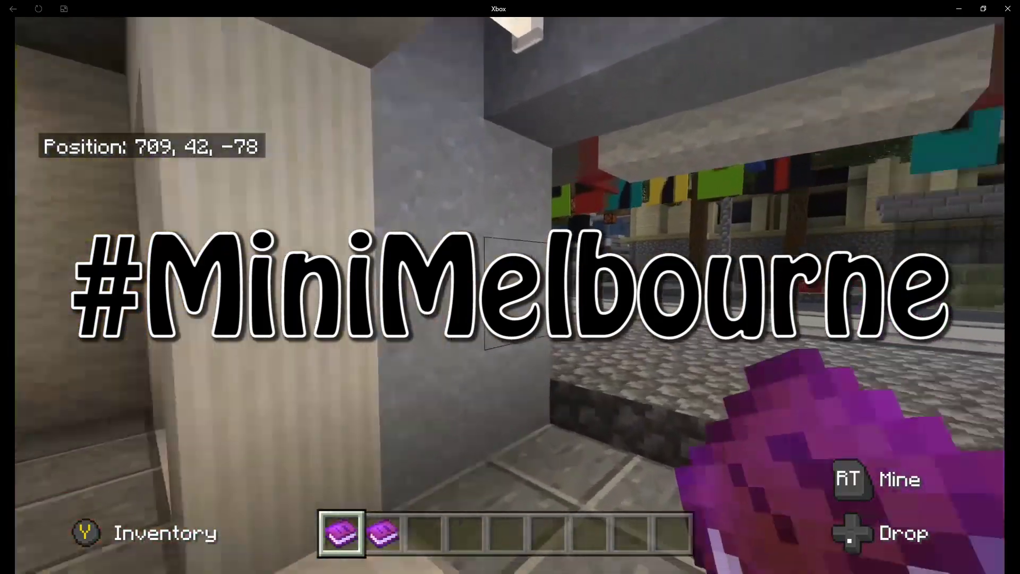
key(w)
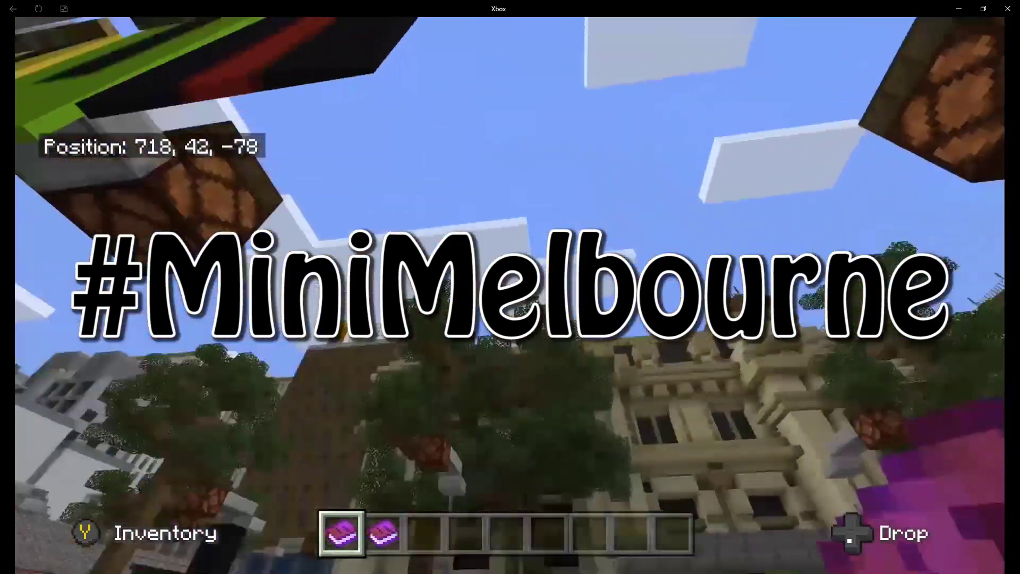
key(w)
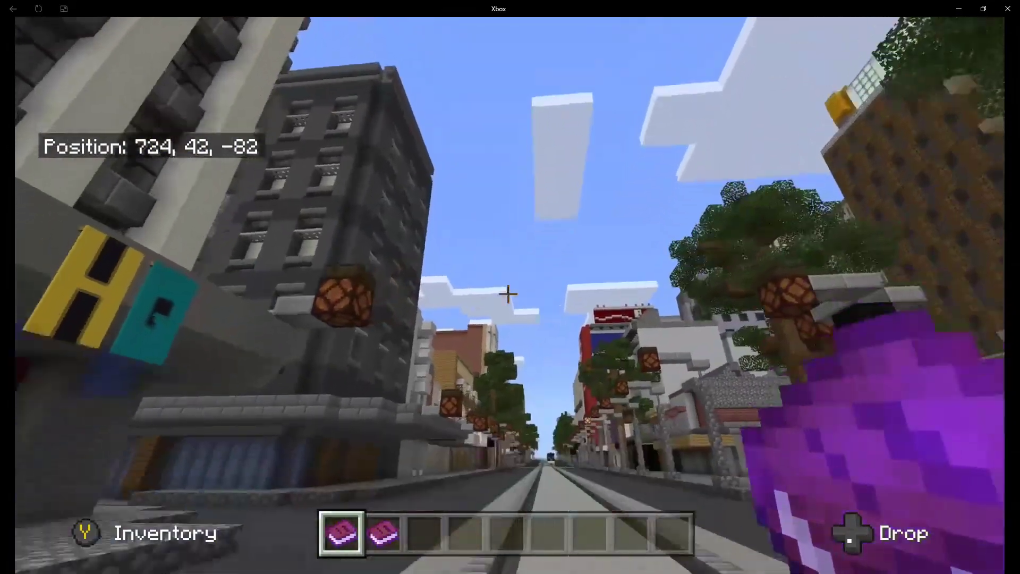